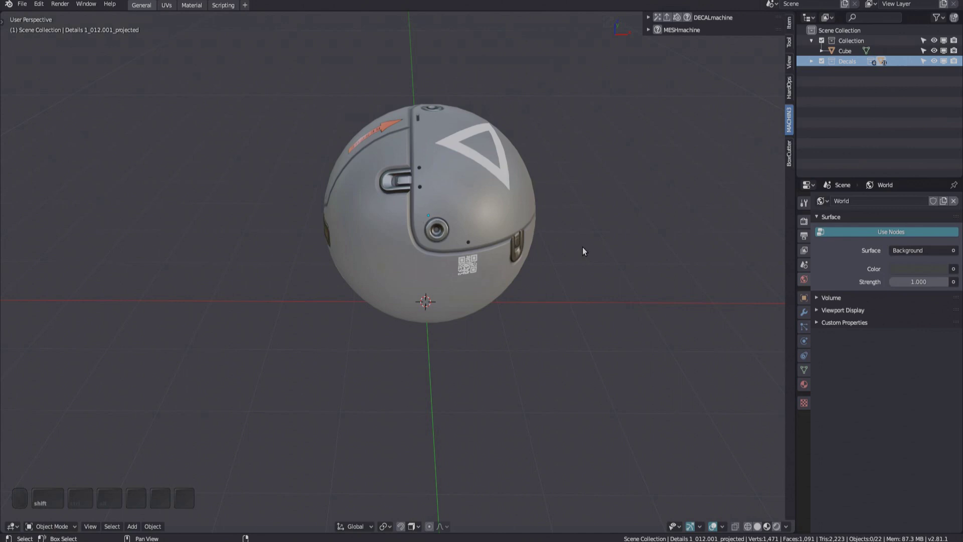
- Add an empty Grease Pencil object to the scene and move it to the side of the sphere
scroll(576, 248, "down", 2, "shift")
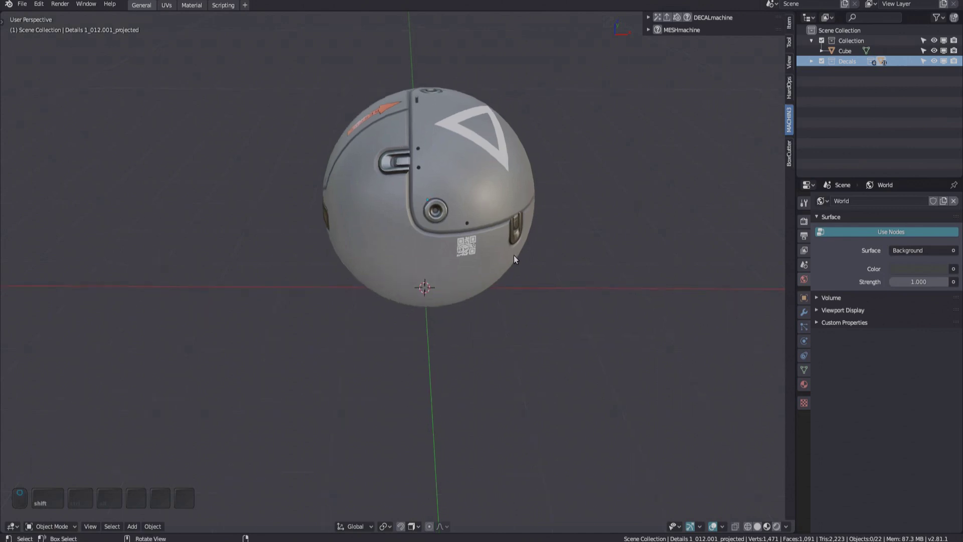
key("shift+a")
left_click(492, 310)
middle_click_drag(480, 291, 487, 292, "shift")
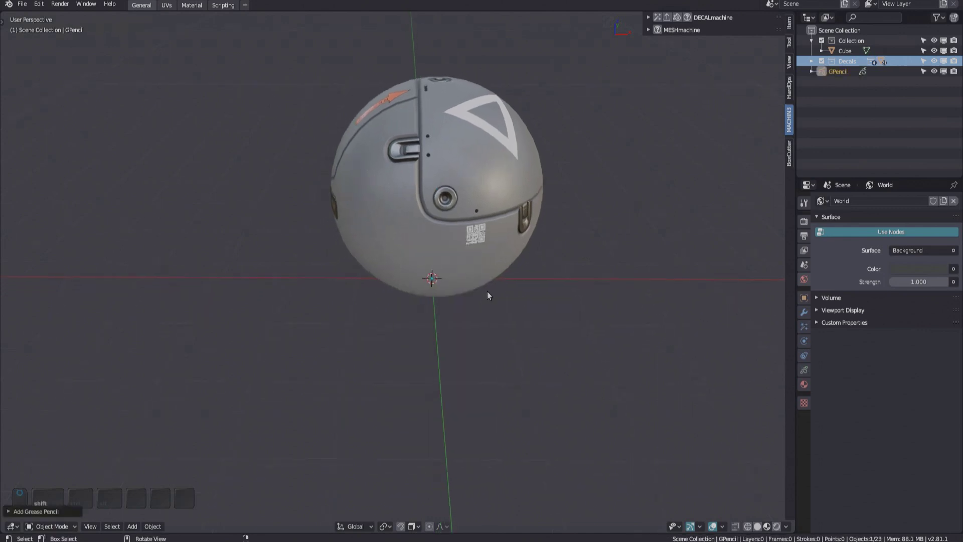
key("g")
left_click(310, 301)
middle_click_drag(325, 297, 357, 307, "shift")
- Draw a freehand curved stroke across the space in front of the sphere in Draw mode, and return to Object Mode
left_click(65, 526)
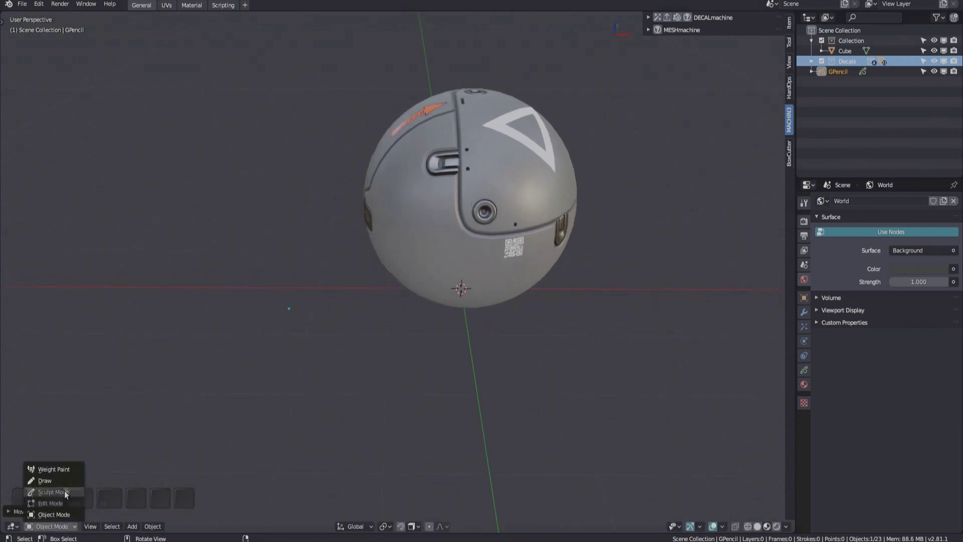
left_click(67, 481)
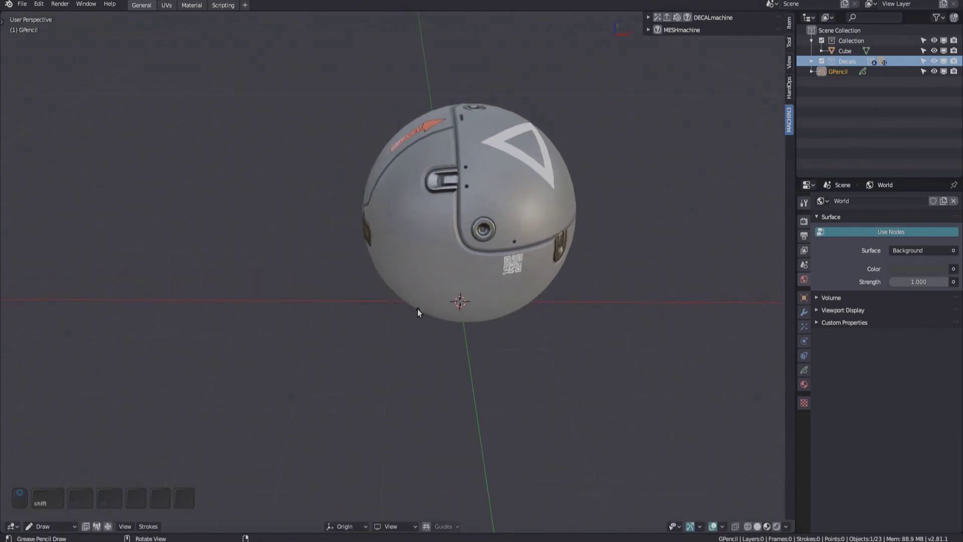
middle_click_drag(434, 257, 319, 282)
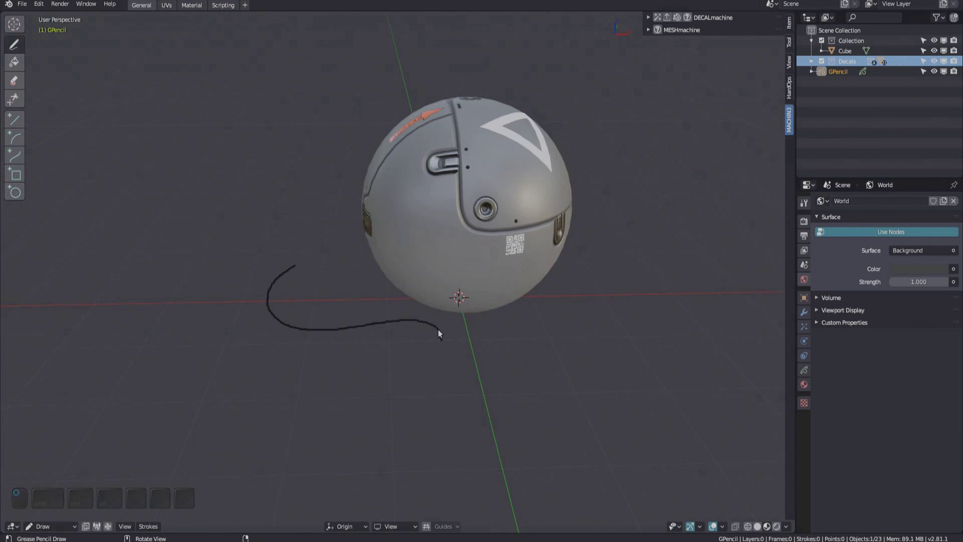
left_click_drag(438, 328, 491, 368)
mouse_move(504, 317)
middle_mouse_down()
mouse_move(491, 330)
mouse_move(519, 336)
middle_mouse_up()
key("Tab")
- Convert the freehand Grease Pencil stroke into a panel decal with DECALmachine's GPanel tool
mouse_move(456, 342)
middle_mouse_down()
mouse_move(516, 319)
mouse_move(435, 321)
middle_mouse_up()
key("d")
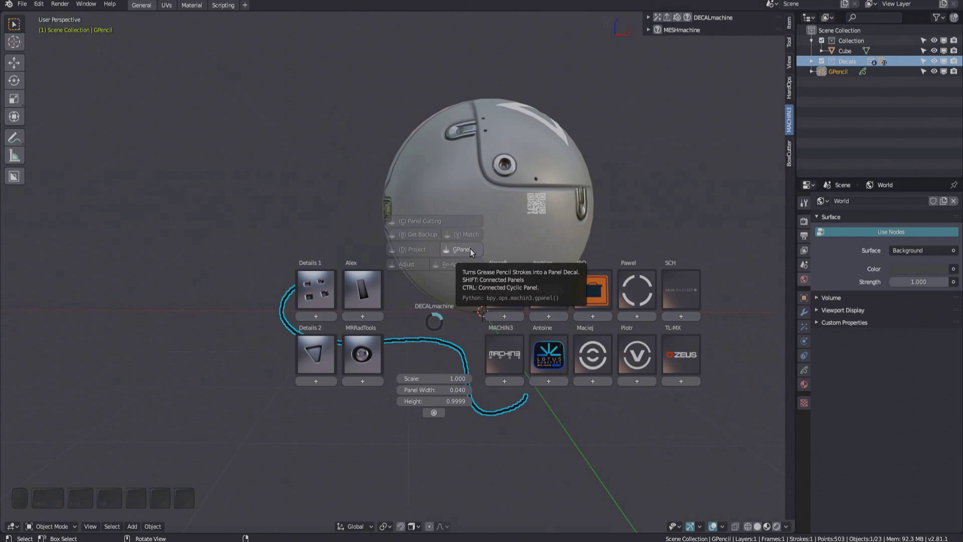
left_click(470, 249)
scroll(391, 344, "up", 4)
mouse_move(392, 344)
middle_mouse_down()
mouse_move(295, 329)
mouse_move(396, 306)
middle_mouse_up()
- Select the panel decal made from the freehand stroke in front of the sphere and delete it
key("Page_Up")
left_click(346, 306)
mouse_move(346, 341)
middle_mouse_down()
mouse_move(358, 305)
mouse_move(345, 253)
mouse_move(441, 353)
mouse_move(586, 275)
middle_mouse_up()
scroll(344, 254, "down", 1)
key("x")
- Show the Grease Pencil object's GP_Layer to check the original stroke from several angles, and hide the layer again
left_click(841, 73)
middle_click_drag(742, 281, 707, 307, "shift")
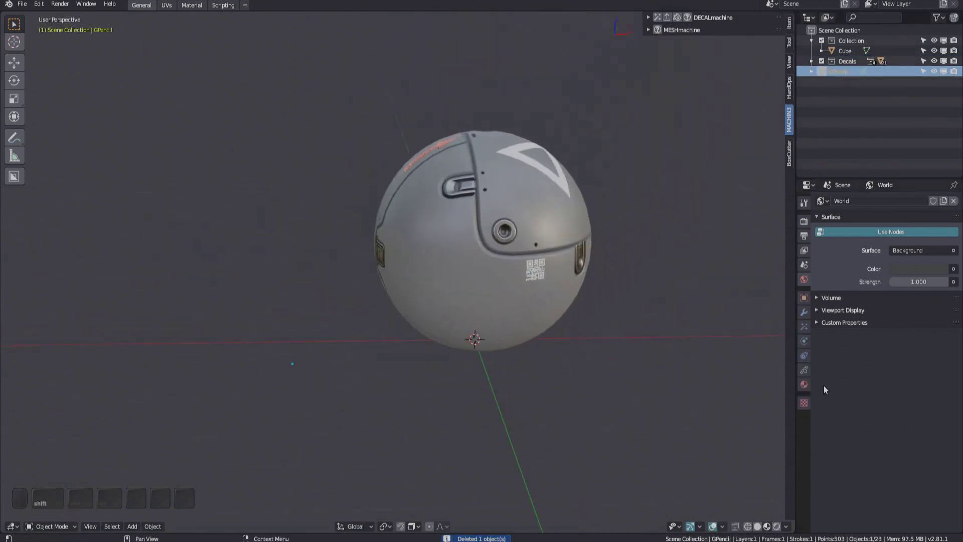
left_click(804, 369)
middle_click_drag(588, 300, 637, 296)
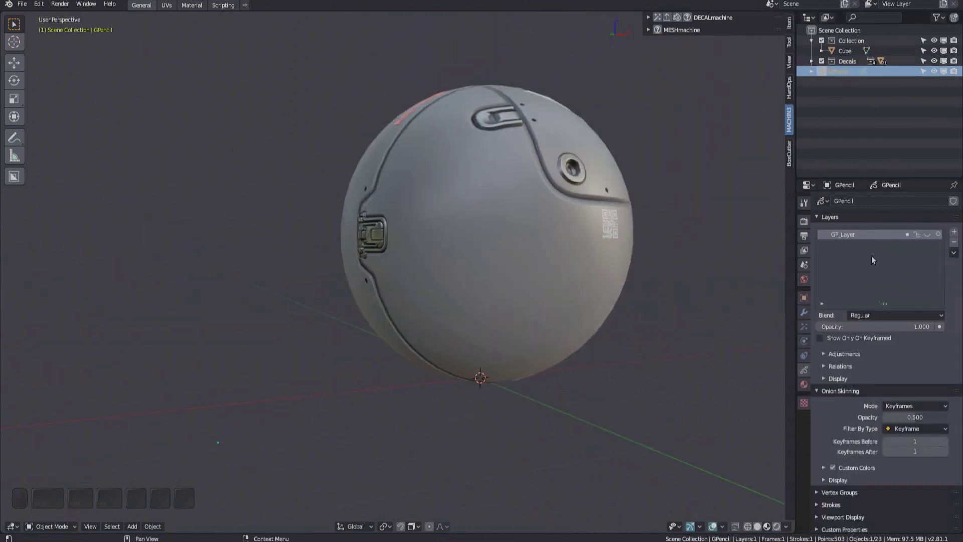
left_click(927, 234)
middle_click_drag(486, 385, 602, 321)
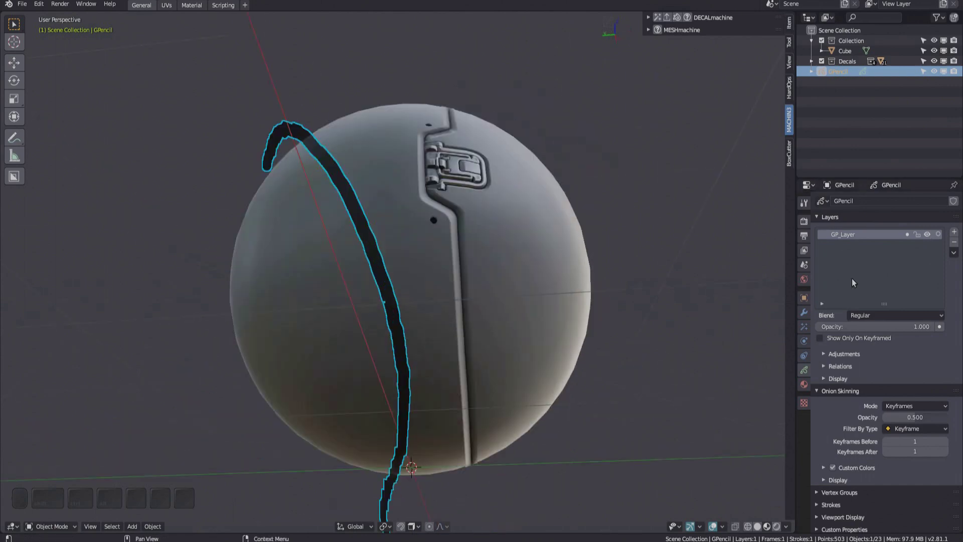
left_click(927, 234)
- Add a second layer to the Grease Pencil object for a new stroke on the sphere
mouse_move(508, 258)
middle_mouse_down()
mouse_move(430, 317)
mouse_move(370, 300)
middle_mouse_up()
middle_click_drag(307, 383, 348, 370, "shift")
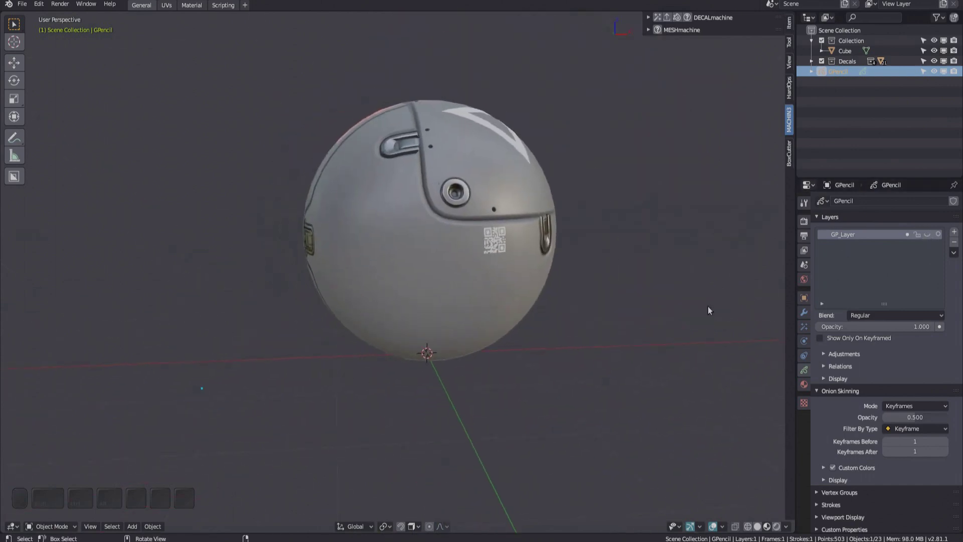
left_click(954, 232)
scroll(378, 278, "up", 3)
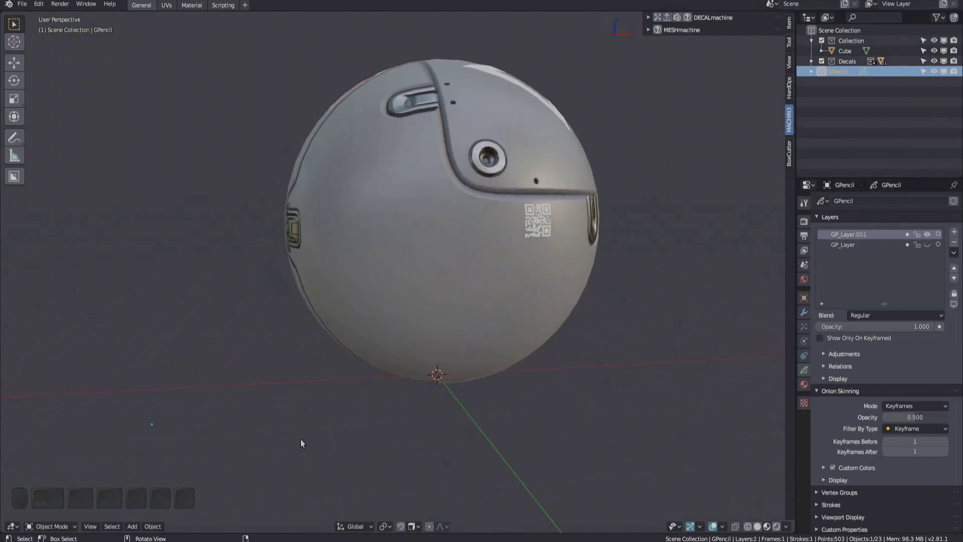
- Put the Grease Pencil object in Draw mode and set its stroke placement to Surface
left_click(50, 526)
left_click(56, 479)
middle_click_drag(424, 323, 418, 348, "shift")
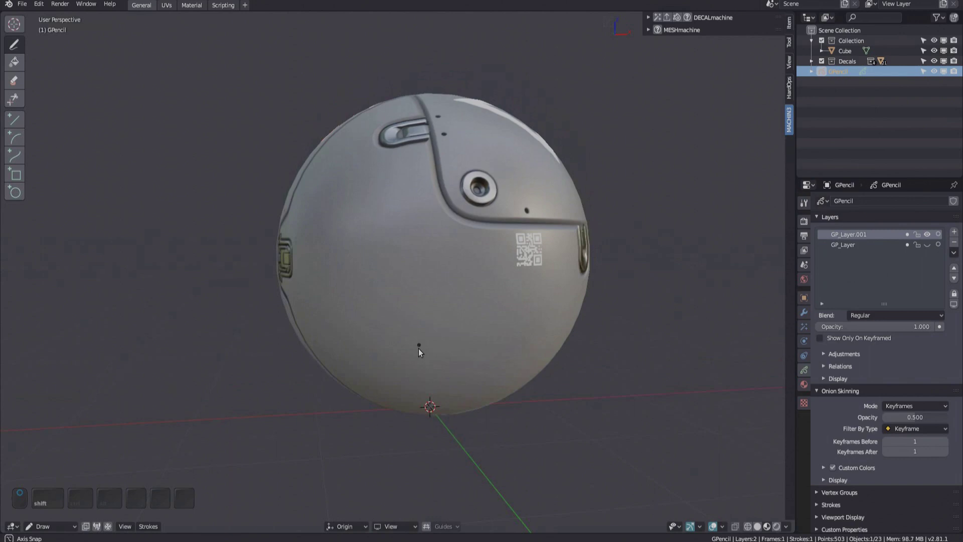
middle_click_drag(418, 348, 420, 345)
left_click(353, 528)
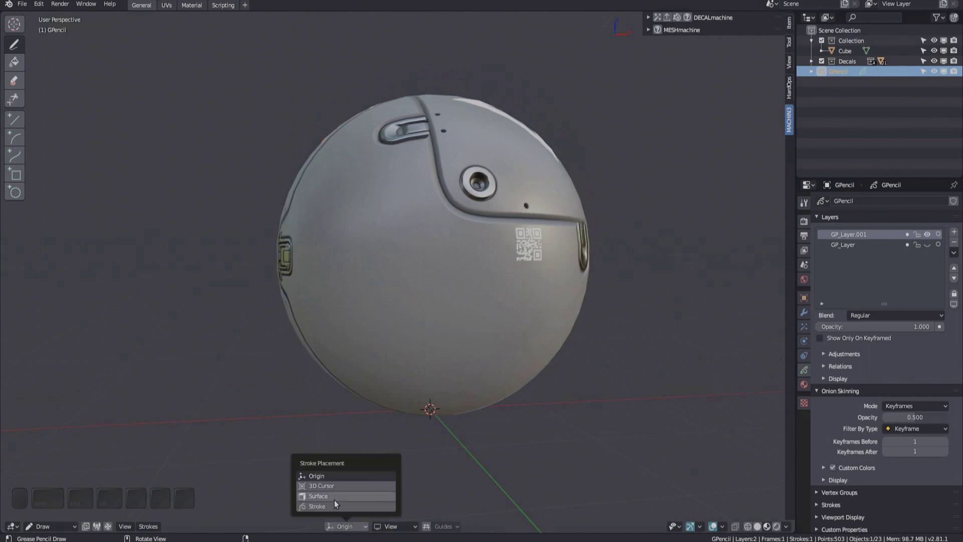
left_click(333, 498)
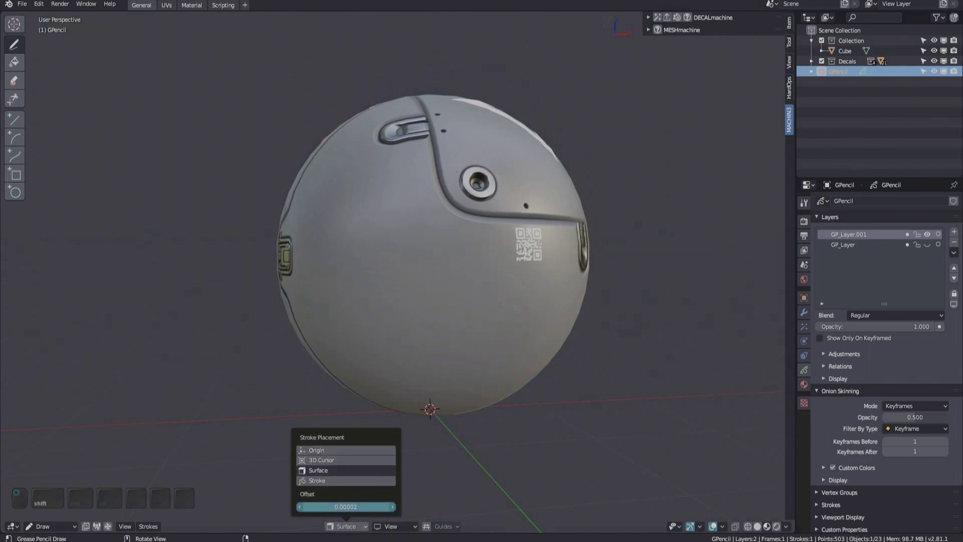
- Draw a large freehand S-shaped stroke on the front of the sphere, and return to Object Mode
middle_click_drag(382, 436, 439, 335)
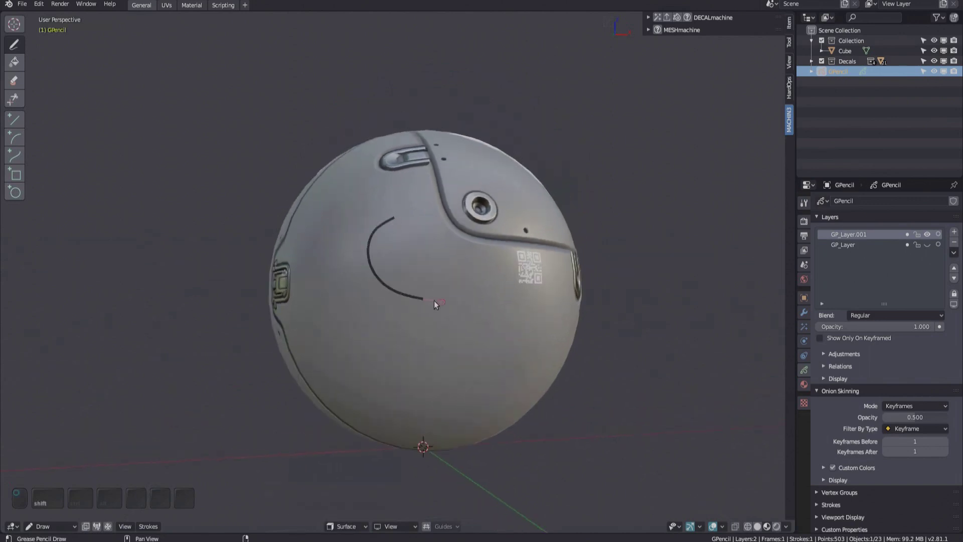
left_click_drag(479, 386, 398, 395)
mouse_move(478, 338)
middle_mouse_down()
mouse_move(536, 336)
mouse_move(406, 345)
mouse_move(451, 346)
mouse_move(463, 333)
middle_mouse_up()
key("Tab")
- Convert the S-shaped stroke into a panel decal with GPanel and inspect its mesh geometry in Edit Mode
key("d")
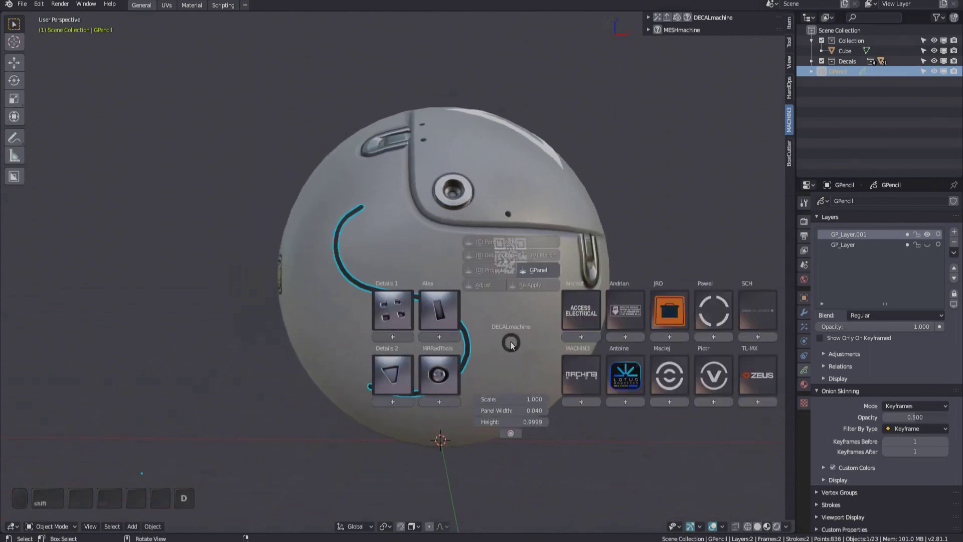
left_click(538, 273)
scroll(444, 327, "up", 8)
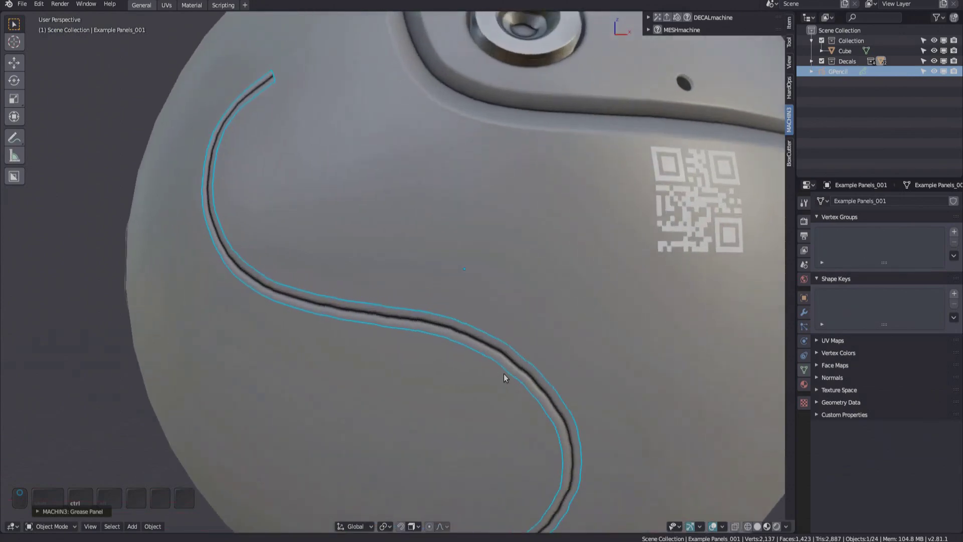
key("Tab")
scroll(461, 336, "up", 5)
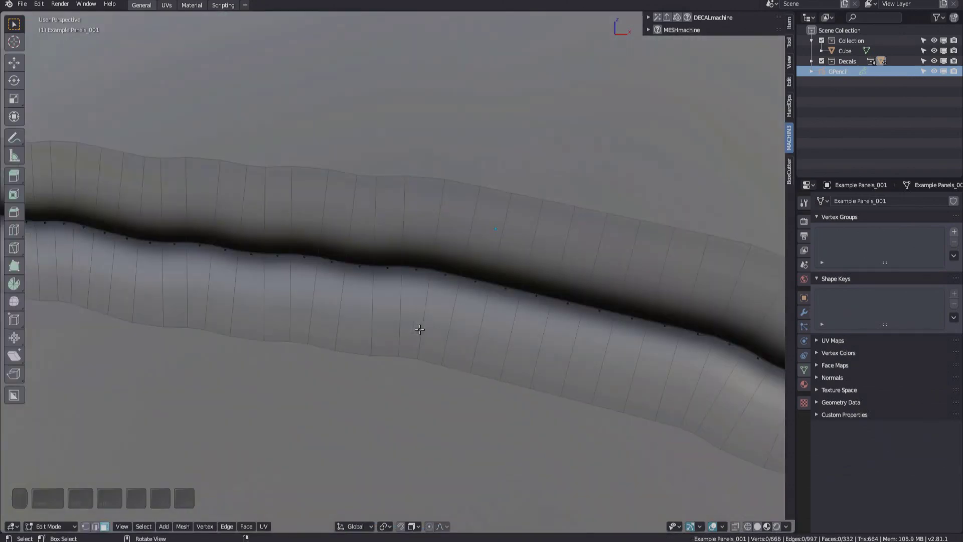
scroll(420, 330, "down", 13)
key("Tab")
- Select the S-shaped panel decal, try moving it, and delete it from the sphere
left_click(442, 278)
key("g")
right_click(420, 268)
middle_click_drag(420, 268, 453, 296)
middle_click_drag(454, 296, 456, 271, "shift")
left_click(441, 304)
key("x")
middle_click_drag(441, 305, 466, 313, "shift")
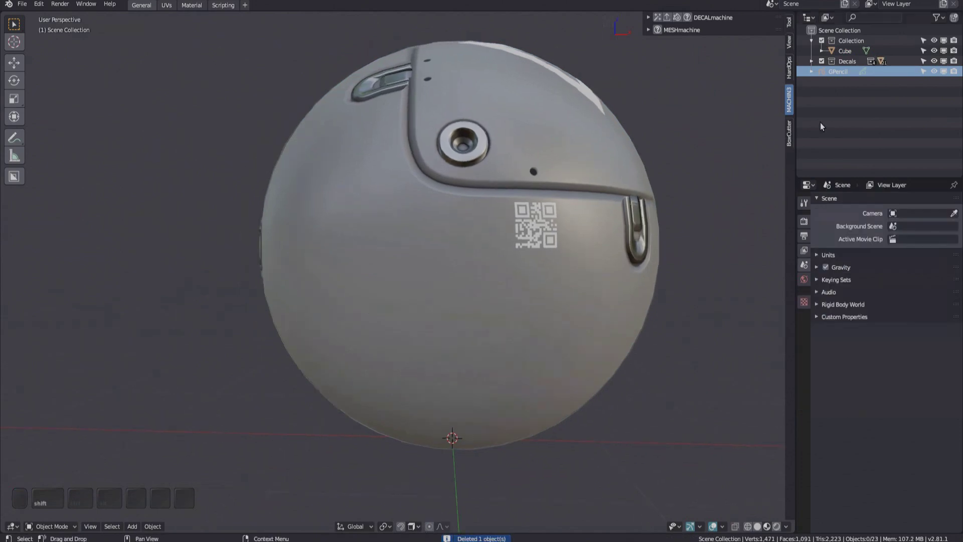
- Select the Grease Pencil object, make GP_Layer.001 visible again and enter Edit Mode on its S-shaped stroke
left_click(838, 72)
left_click(927, 234)
scroll(479, 321, "up", 5)
key("Tab")
scroll(475, 317, "down", 2)
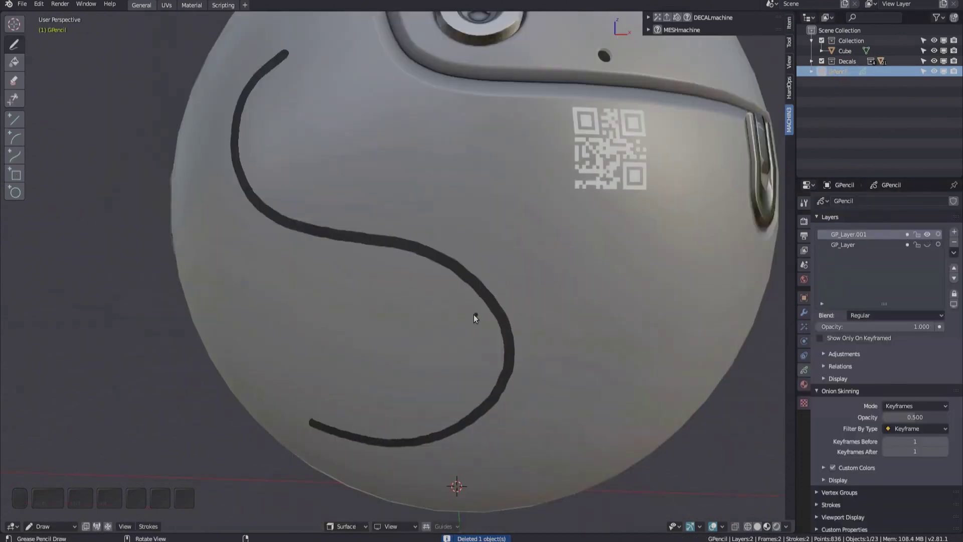
mouse_move(474, 314)
middle_mouse_down()
mouse_move(503, 315)
mouse_move(462, 294)
middle_mouse_up()
key("Tab")
- Select all points of the S-shaped stroke and apply Simplify with a factor of 0.040
key("a")
key("w")
mouse_move(462, 294)
left_click(411, 510)
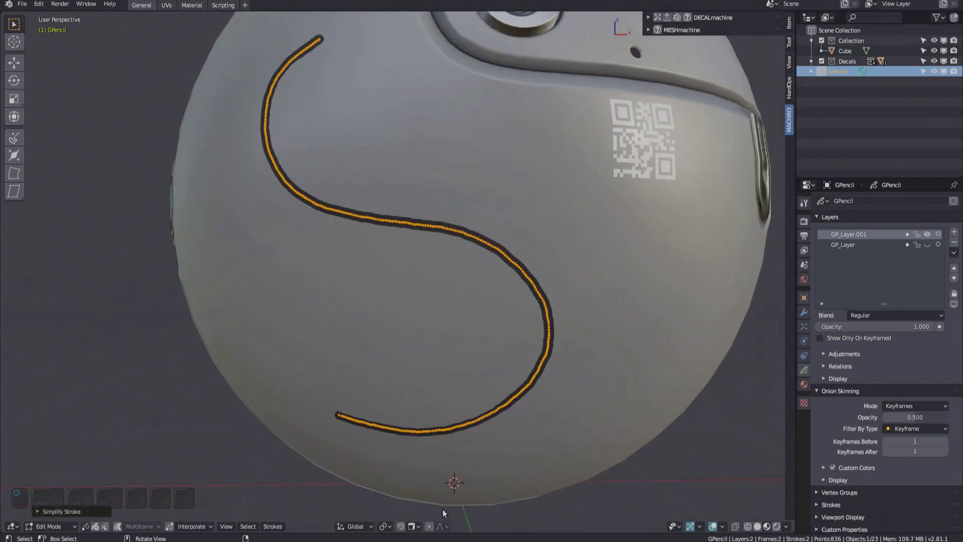
key("F9")
left_click_drag(443, 280, 454, 281)
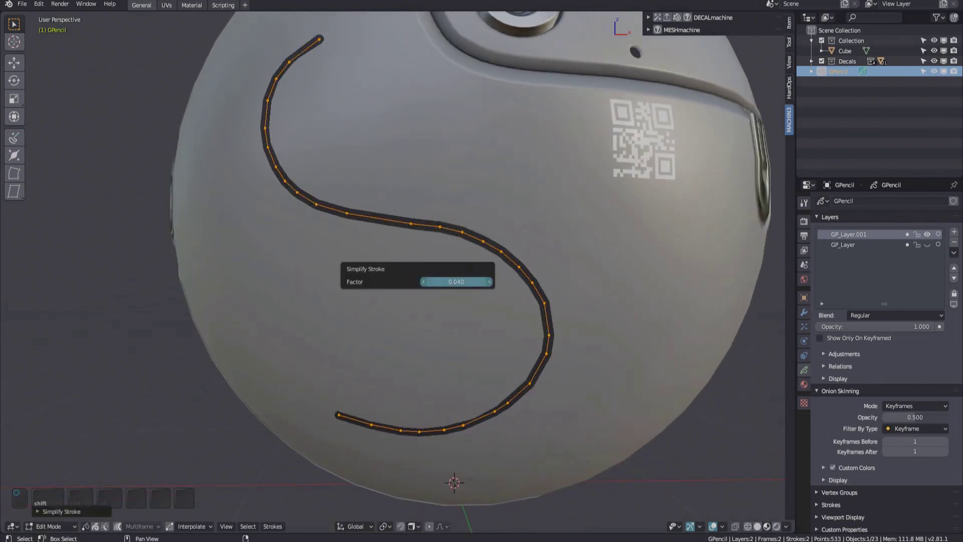
- Smooth the simplified S-shaped stroke and return to Object Mode
mouse_move(213, 284)
middle_mouse_down()
mouse_move(422, 299)
mouse_move(381, 299)
middle_mouse_up()
key("w")
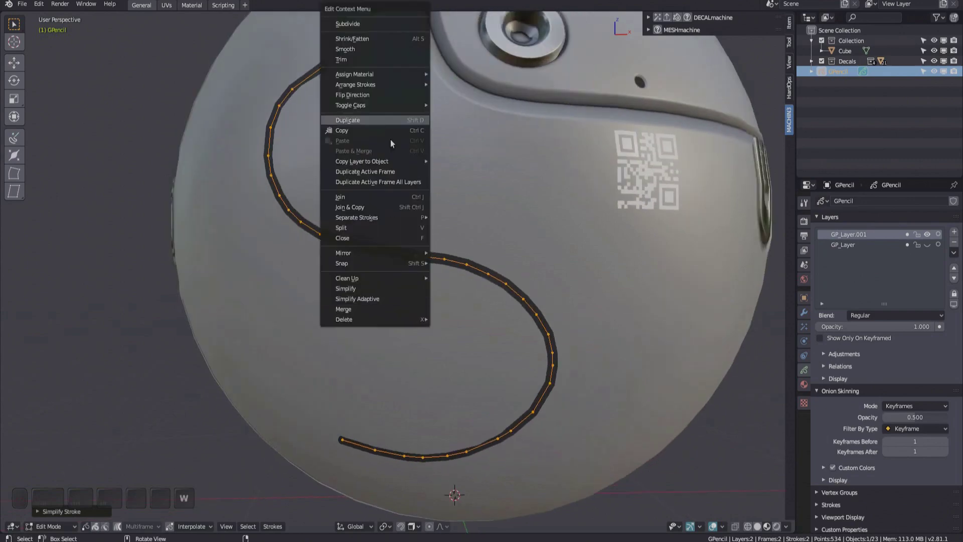
left_click(379, 48)
middle_click_drag(372, 108, 474, 248)
key("Tab")
- Convert the simplified and smoothed S-shaped stroke into a panel decal with GPanel
scroll(431, 246, "down", 3)
key("d")
left_click(496, 176)
scroll(455, 274, "up", 2)
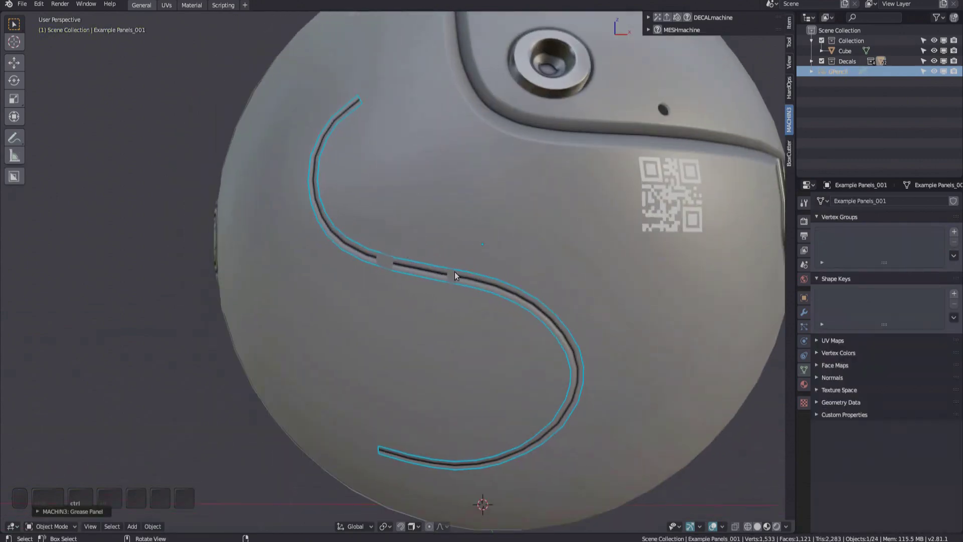
- Adjust the S-shaped panel decal with the Adjust tool, making its strip wider
key("d")
key("a")
left_click(471, 279)
key("d")
key("a")
key("w")
left_click(592, 296)
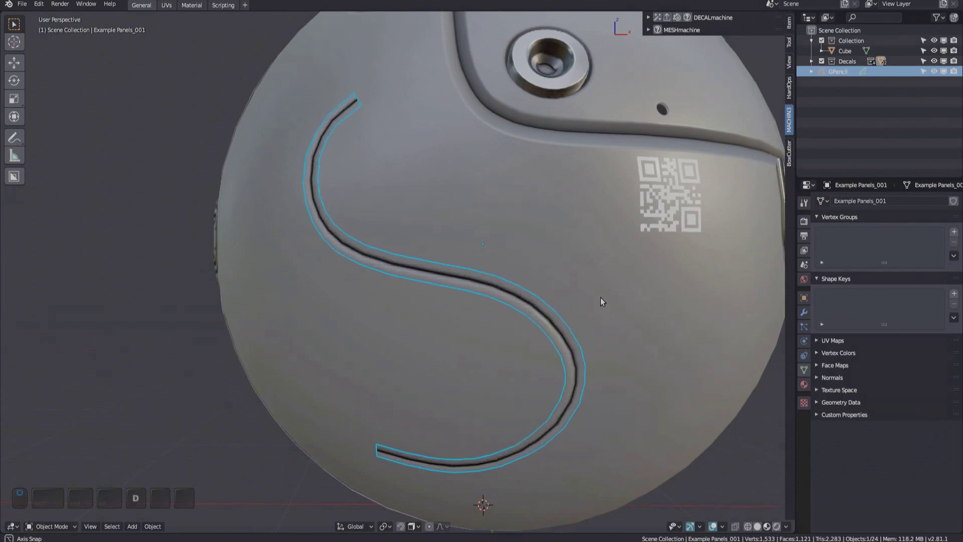
middle_click_drag(600, 297, 577, 290)
- Change the S-shaped decal's panel type to Example Panels_006 and clear the selection
scroll(595, 290, "up", 1)
key("d")
key("a")
scroll(596, 289, "up", 5, "ctrl")
left_click(595, 286)
key("alt+a")
scroll(595, 287, "down", 3)
scroll(509, 252, "up", 4)
scroll(489, 248, "down", 3)
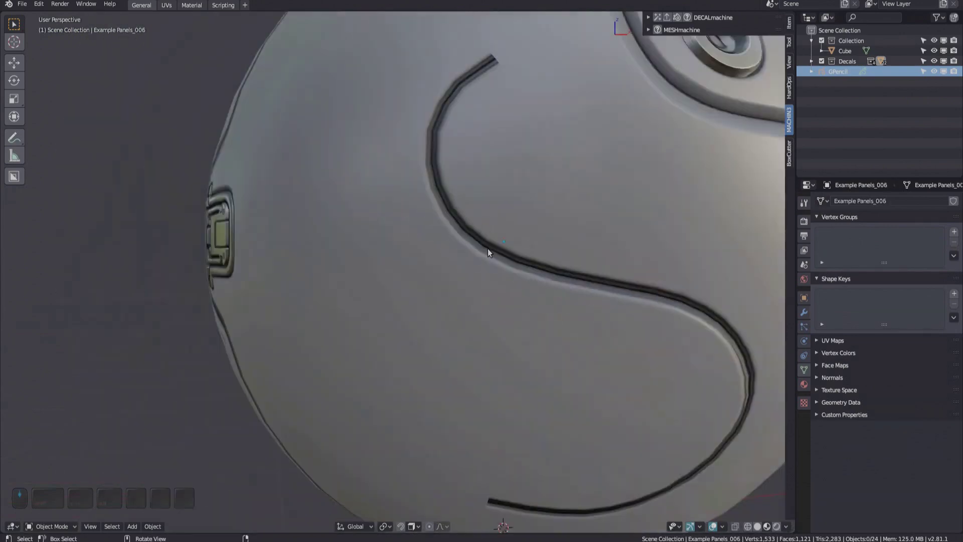
- Select the Grease Pencil object, turn to the sphere area around the clip detail and add a third layer
middle_click_drag(487, 248, 467, 266)
scroll(425, 227, "down", 2)
middle_click_drag(471, 302, 482, 290, "shift")
left_click(836, 73)
middle_click_drag(627, 251, 614, 254)
mouse_move(614, 253)
middle_mouse_down("shift")
mouse_move(576, 286)
mouse_move(544, 270)
mouse_move(484, 333)
middle_mouse_up("shift")
left_click(954, 232)
- Switch the Grease Pencil object to Draw mode and choose the Line tool
key("ctrl+Tab")
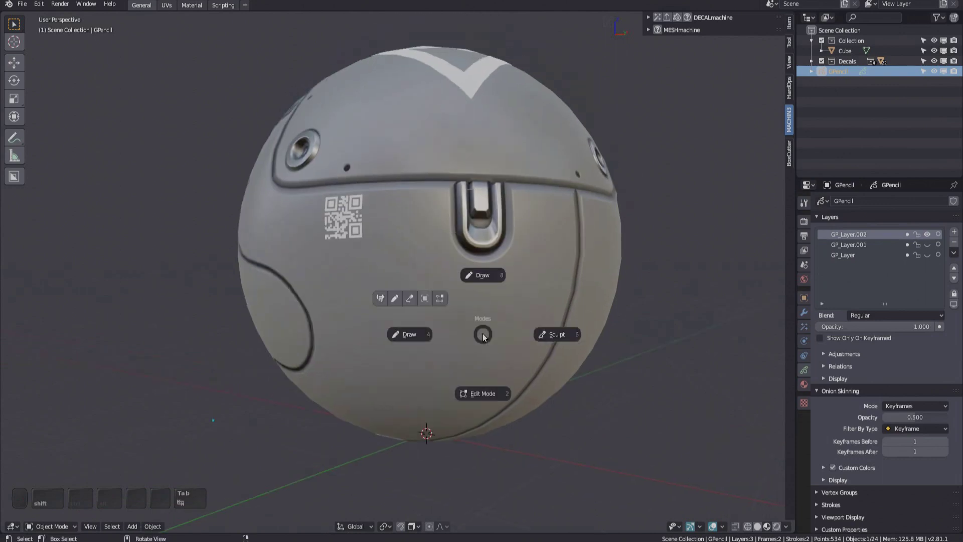
left_click(409, 333)
middle_click_drag(408, 333, 431, 315)
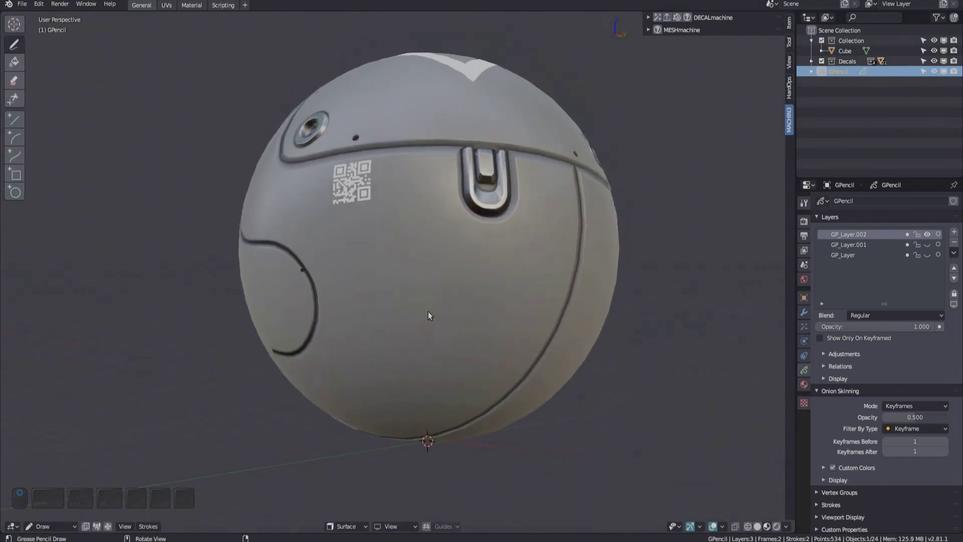
left_click(13, 120)
middle_click_drag(466, 261, 477, 239)
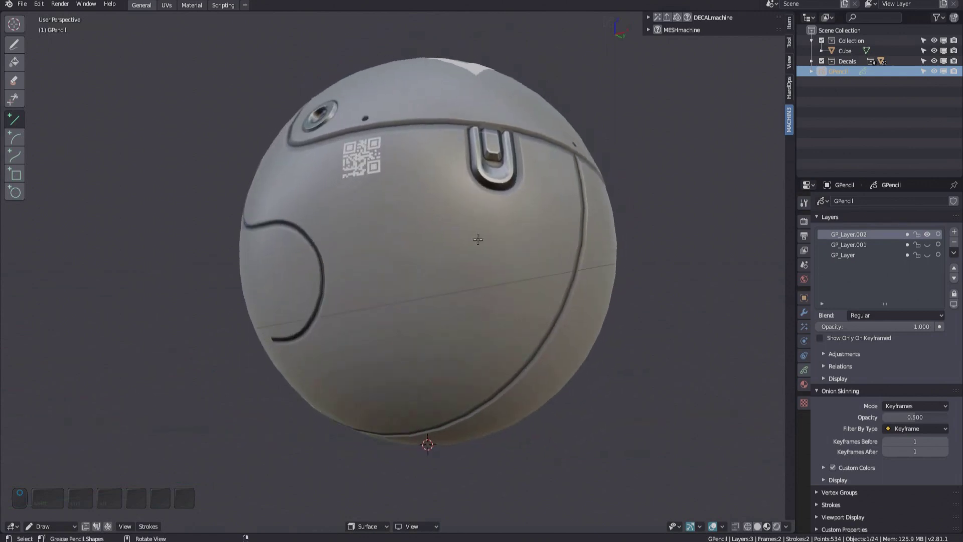
- Draw three separate straight lines on the sphere around the clip detail, forming an open U shape with gaps at the corners
left_click_drag(422, 158, 424, 291)
key("Return")
middle_click_drag(424, 291, 378, 256)
left_click_drag(379, 251, 460, 306)
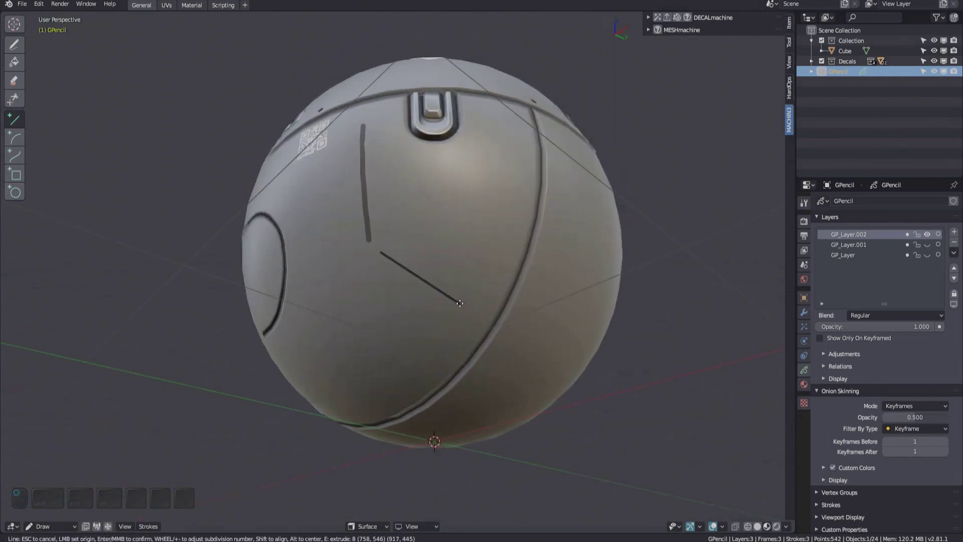
key("Return")
middle_click_drag(459, 305, 413, 279)
left_click_drag(414, 275, 434, 164)
key("Return")
mouse_move(434, 165)
middle_mouse_down()
mouse_move(445, 200)
mouse_move(477, 229)
middle_mouse_up()
- Return to Object Mode and convert the three straight line strokes into a panel decal with GPanel
key("Page_Up")
key("g")
mouse_move(490, 262)
middle_mouse_down()
mouse_move(485, 245)
mouse_move(510, 254)
mouse_move(487, 257)
middle_mouse_up()
key("Tab")
key("d")
left_click(467, 221)
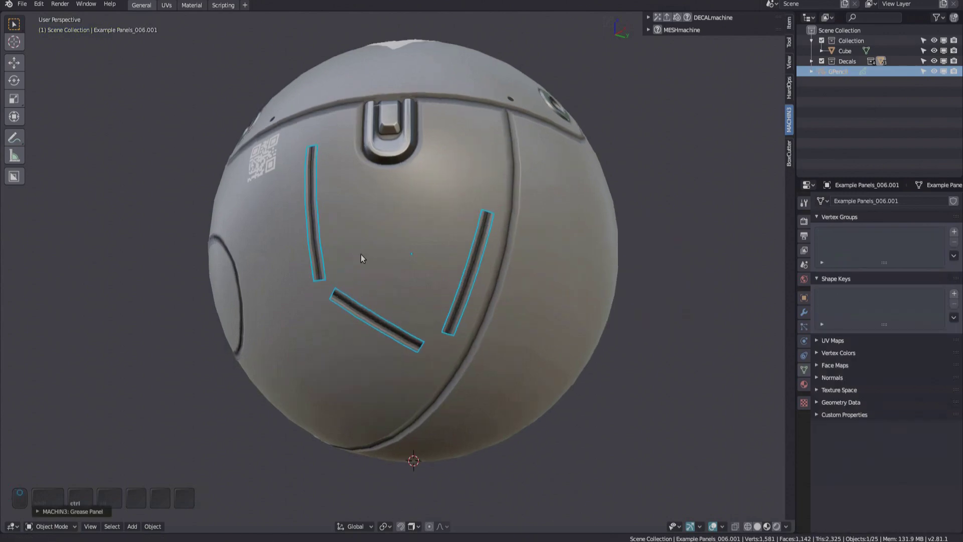
- Join the three panel strips into one continuous panel with rounded corners using the Connect Strokes option
scroll(458, 251, "up", 5)
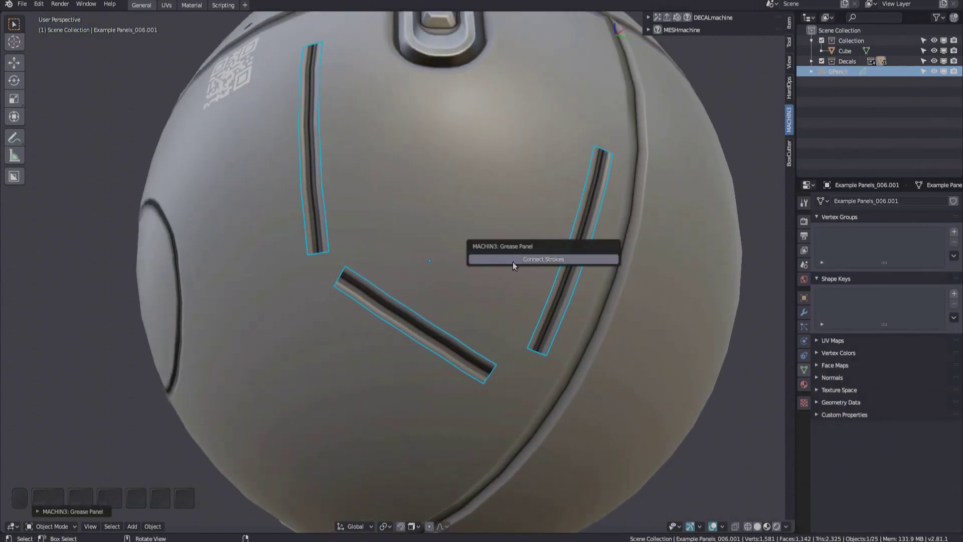
left_click(513, 259)
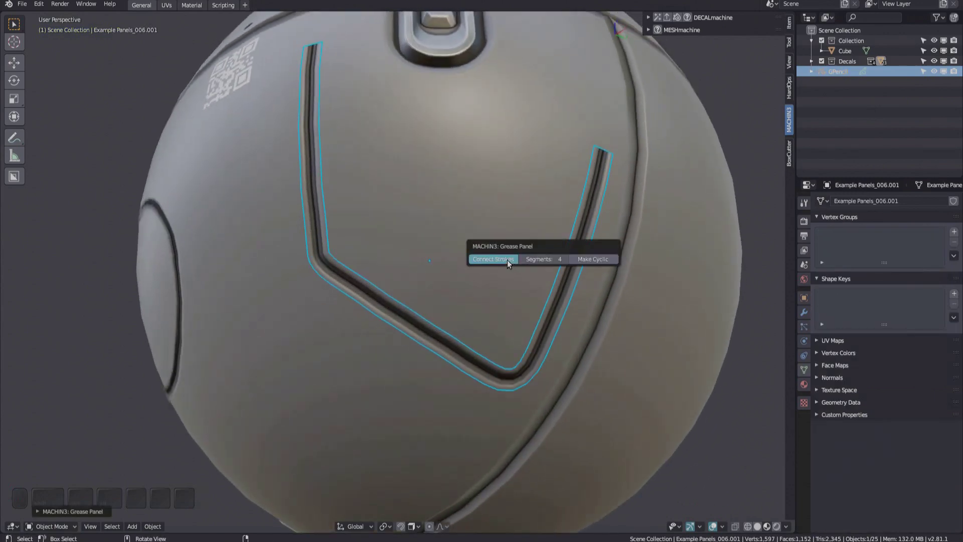
left_click(507, 259)
left_click(505, 259)
middle_click_drag(345, 257, 371, 272)
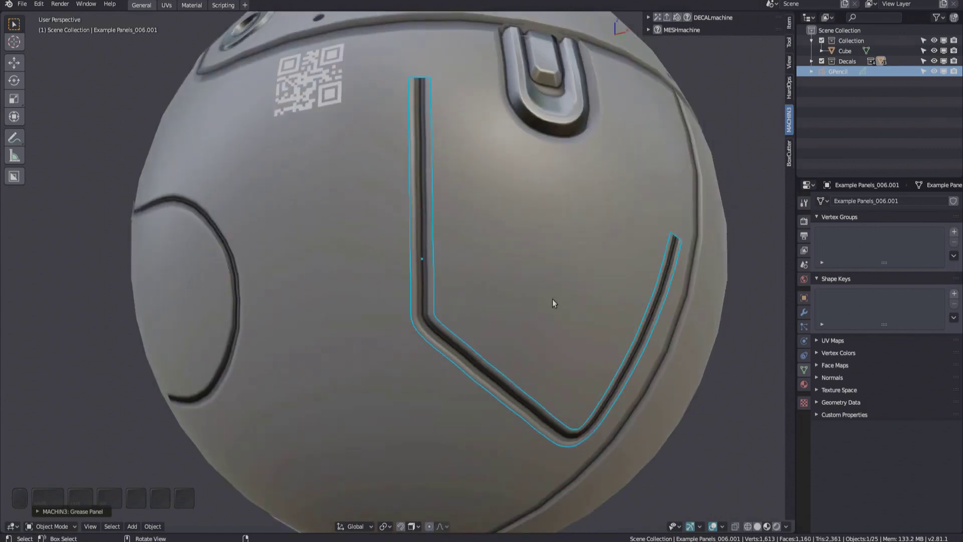
- Inspect the corner geometry of the connected panel decal in Edit Mode, and return to Object Mode
key("Tab")
scroll(419, 296, "up", 5)
middle_click_drag(422, 298, 408, 296)
scroll(408, 297, "down", 8)
key("Tab")
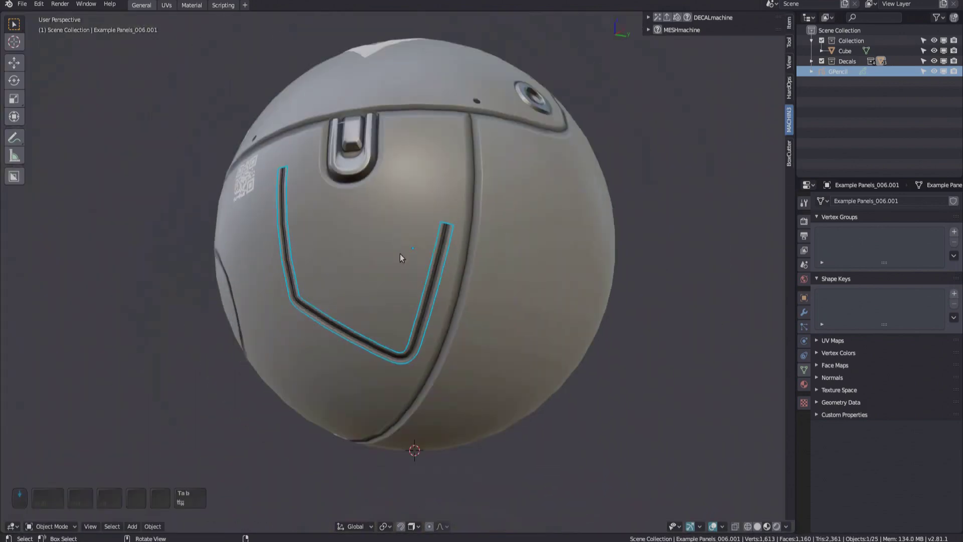
- Select the GPencil object and add a new Grease Pencil layer for the next strokes
mouse_move(399, 253)
middle_mouse_down()
mouse_move(488, 285)
mouse_move(424, 280)
mouse_move(451, 289)
mouse_move(444, 303)
middle_mouse_up()
left_click(837, 72)
left_click(953, 232)
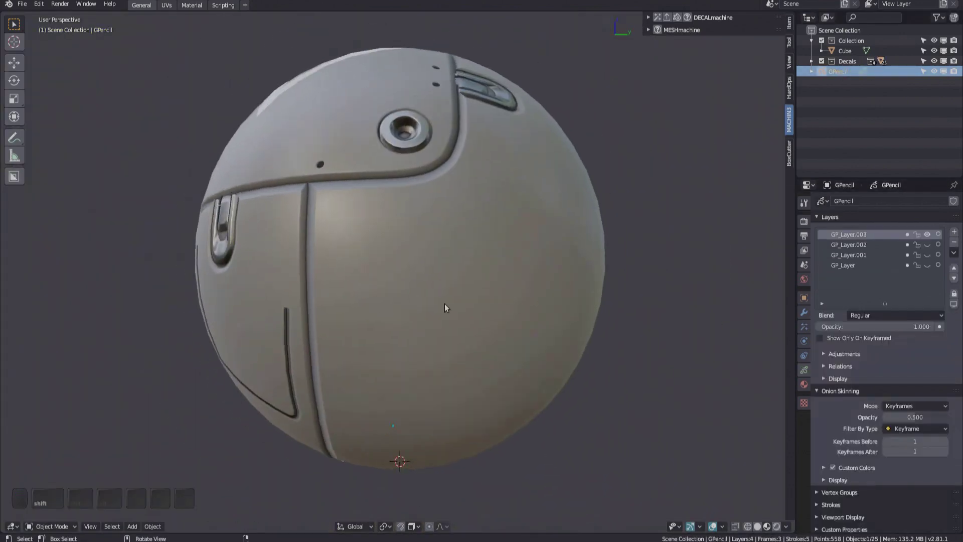
- Draw four separate straight lines in an open-cornered rectangle on the empty area beside the vertical seam, and return to Object Mode
key("Tab")
left_click_drag(368, 215, 368, 325)
key("space")
middle_click_drag(390, 338, 393, 321)
left_click_drag(376, 301, 471, 335)
key("space")
middle_click_drag(472, 333, 398, 322)
left_click_drag(401, 326, 373, 167)
key("space")
middle_click_drag(375, 168, 446, 257)
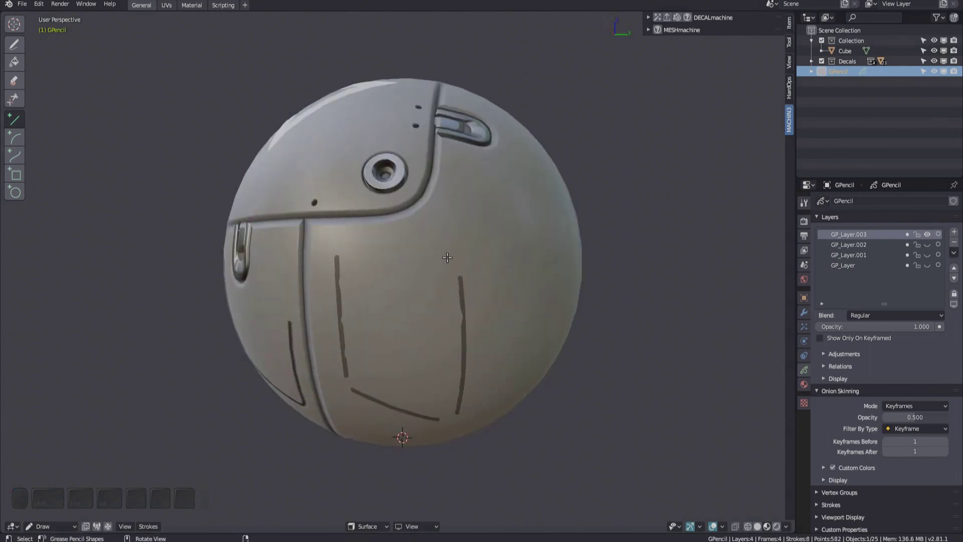
left_click_drag(353, 238, 455, 263)
middle_click_drag(389, 289, 420, 290)
key("ctrl+Tab")
- Try converting the four strokes into a connected, non-cyclic panel decal with GPanel, and undo it
key("d")
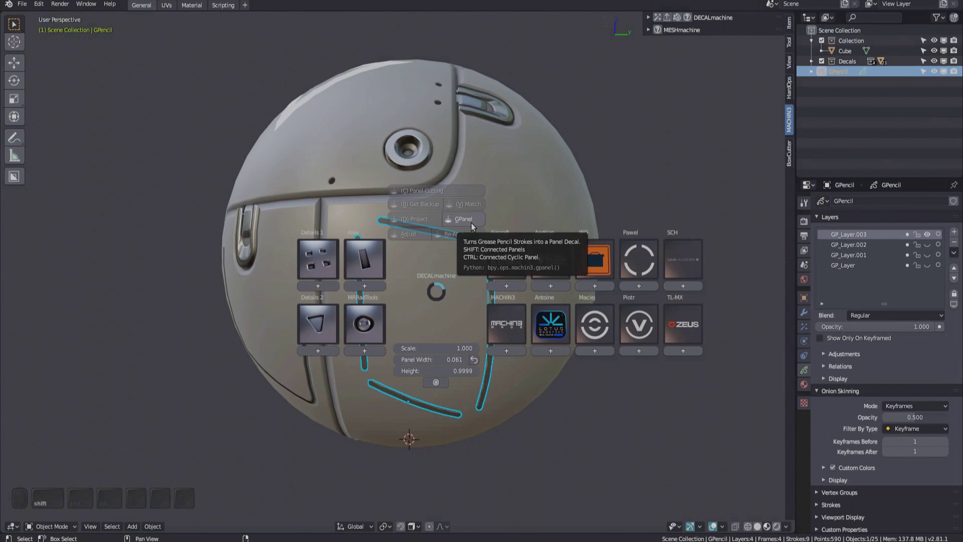
left_click(471, 222)
mouse_move(469, 231)
middle_mouse_down()
mouse_move(420, 257)
mouse_move(466, 257)
middle_mouse_up()
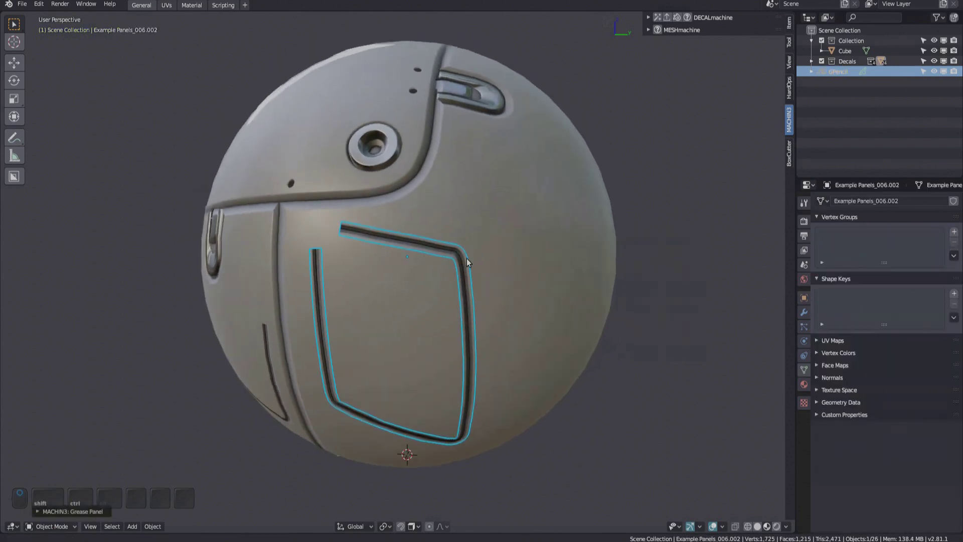
key("ctrl+z")
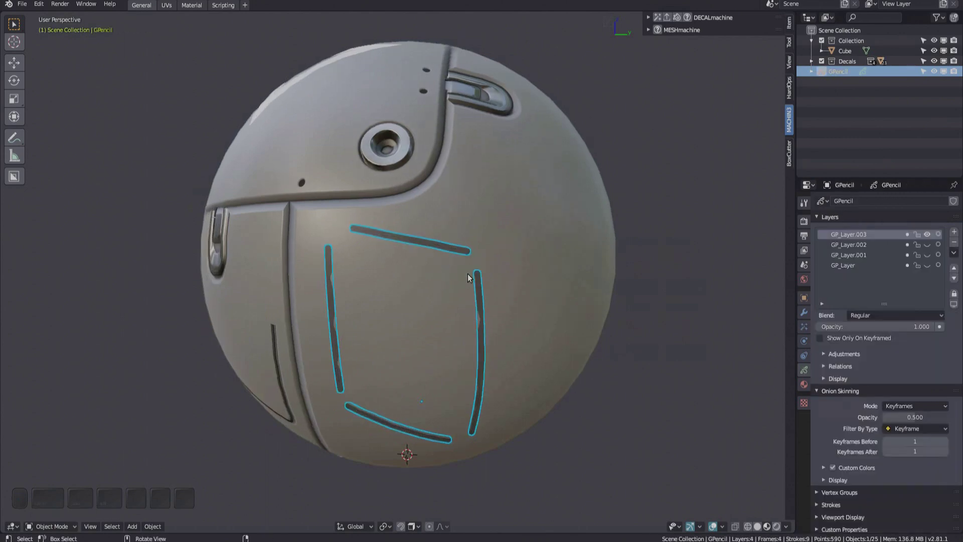
- Convert the four strokes into a closed panel decal using GPanel's Connected Cyclic Panel variant, and deselect it
key("d")
left_click(494, 208)
mouse_move(494, 208)
middle_mouse_down()
mouse_move(439, 246)
mouse_move(434, 212)
mouse_move(429, 237)
mouse_move(443, 254)
mouse_move(477, 260)
mouse_move(461, 268)
mouse_move(476, 264)
middle_mouse_up()
key("alt+a")
- Select the GPencil object and delete it from the scene
left_click(838, 75)
middle_click_drag(557, 241, 626, 241)
key("t")
left_click(447, 266)
left_click(839, 73)
key("Delete")
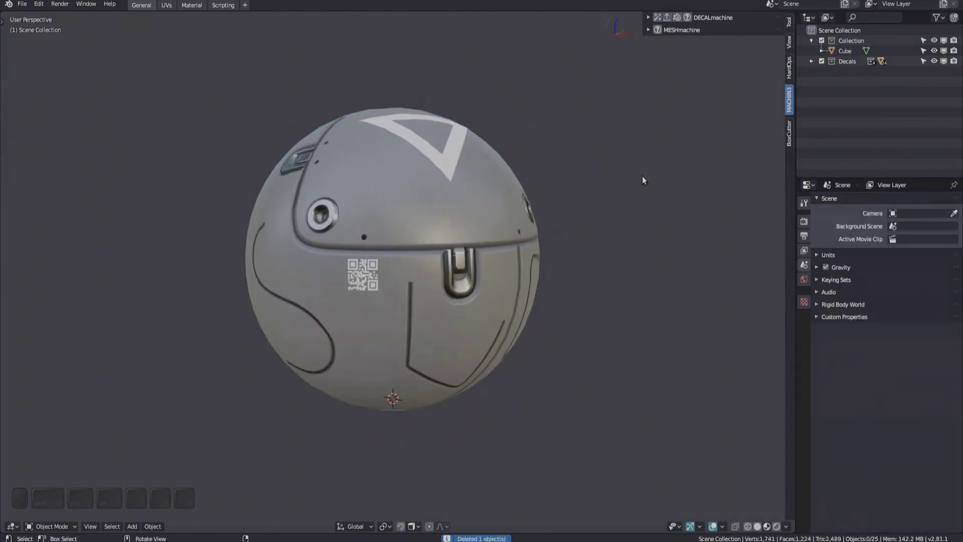
- Start a new surface drawing on the Cube sphere and draw a straight vertical line beside the RESCUE arrow
middle_click_drag(642, 176, 378, 258)
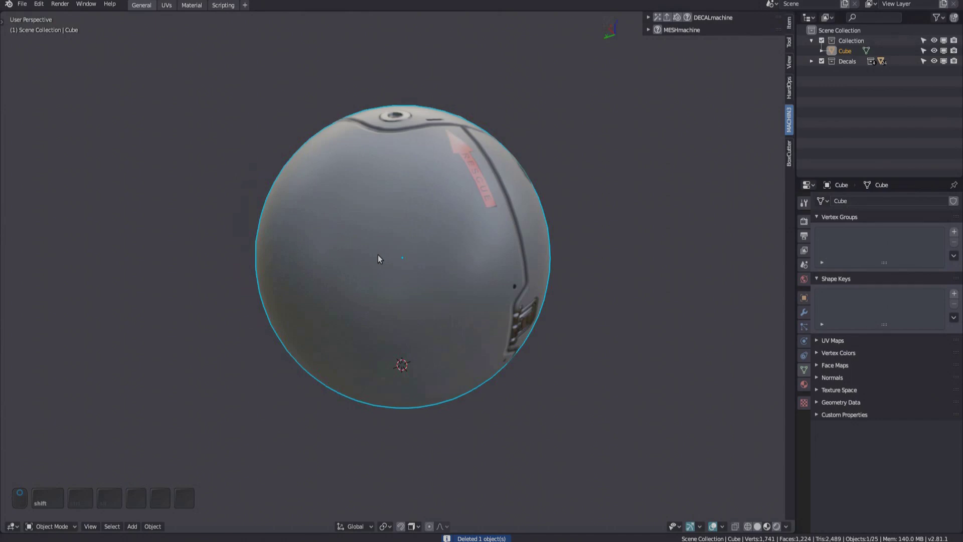
key("Tab")
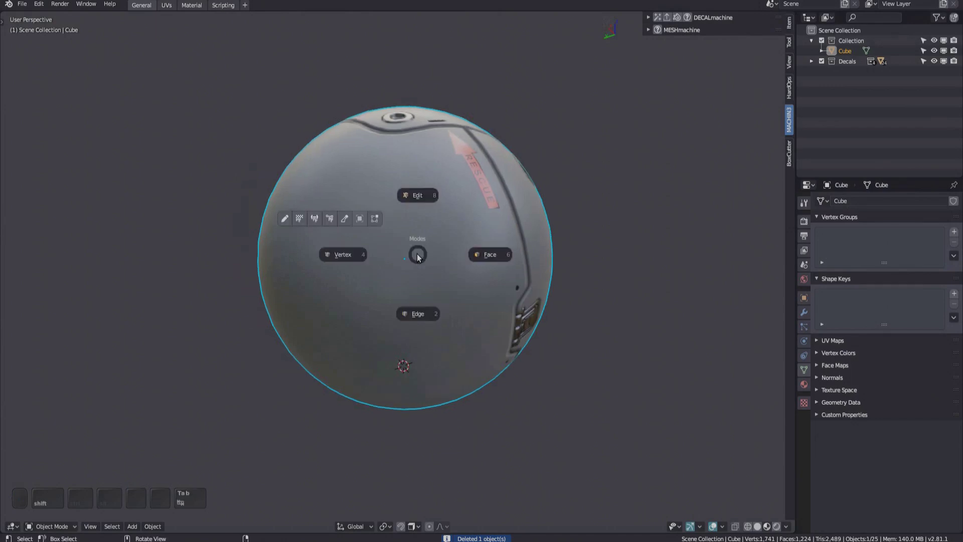
left_click(288, 220, "shift")
middle_click_drag(407, 225, 360, 238)
left_click_drag(375, 186, 376, 307)
key("space")
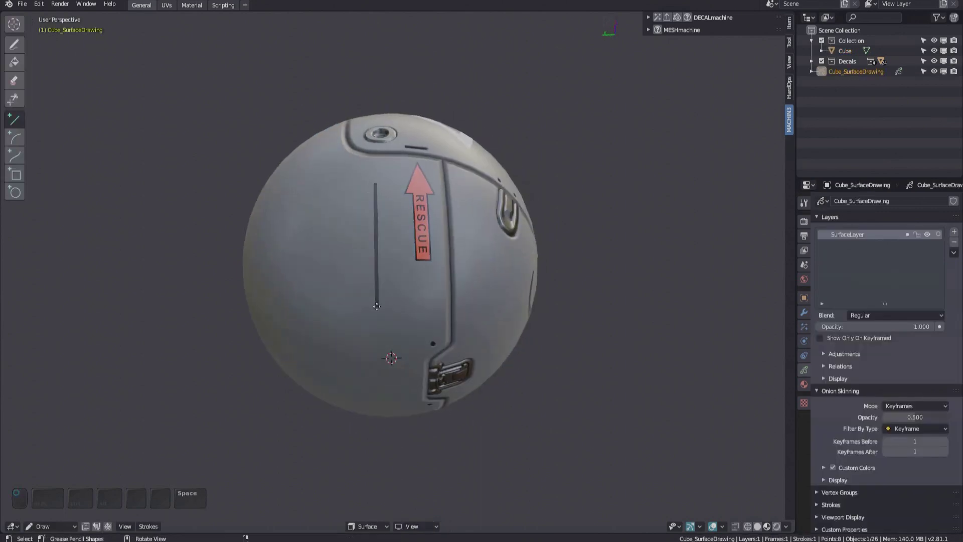
- Draw a diagonal line and a further straight line below the first, leaving gaps between them, and return to Object Mode
scroll(376, 307, "up", 1)
middle_click_drag(376, 307, 406, 266)
left_click_drag(439, 226, 354, 349)
key("space")
middle_click_drag(355, 349, 390, 298)
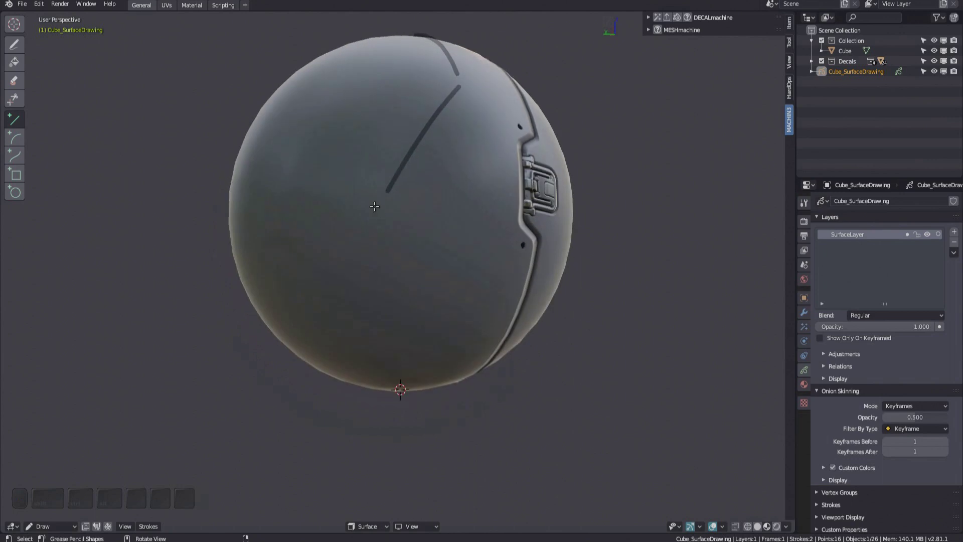
left_click_drag(374, 208, 353, 324)
key("space")
middle_click_drag(398, 282, 387, 328)
key("Tab")
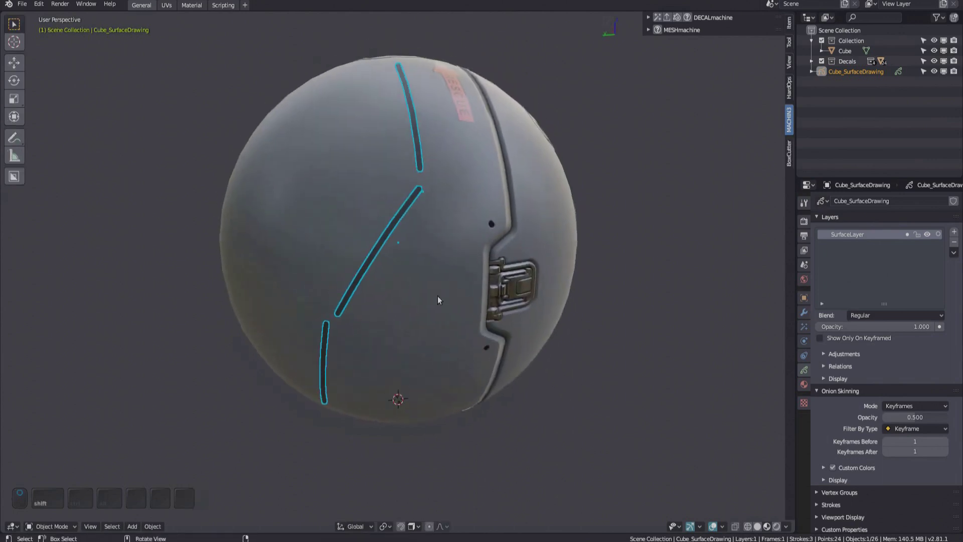
- Adjust the stroke ends around the gap between the diagonal and lower lines in Sculpt Mode, and return to Object Mode
middle_click_drag(362, 287, 392, 262)
scroll(392, 263, "up", 1)
key("Tab")
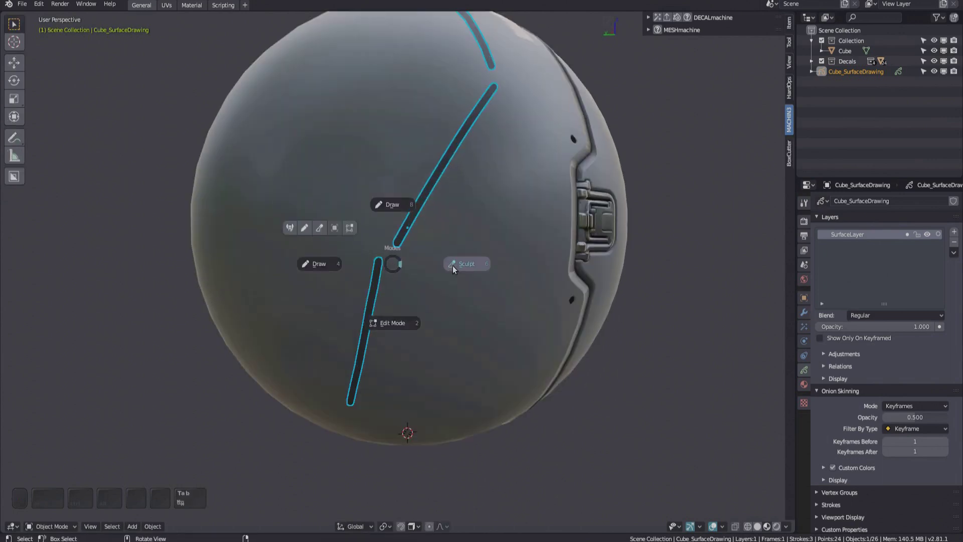
left_click(452, 266)
mouse_move(382, 260)
left_mouse_down()
mouse_move(376, 282)
mouse_move(400, 235)
left_mouse_up()
middle_click_drag(435, 246, 399, 276)
left_click_drag(391, 217, 400, 194, "shift")
scroll(416, 242, "down", 1)
middle_click_drag(416, 244, 429, 266)
key("Tab")
- Convert the three strokes beside the RESCUE arrow into one connected panel decal with GPanel
middle_click_drag(432, 158, 426, 124)
key("d")
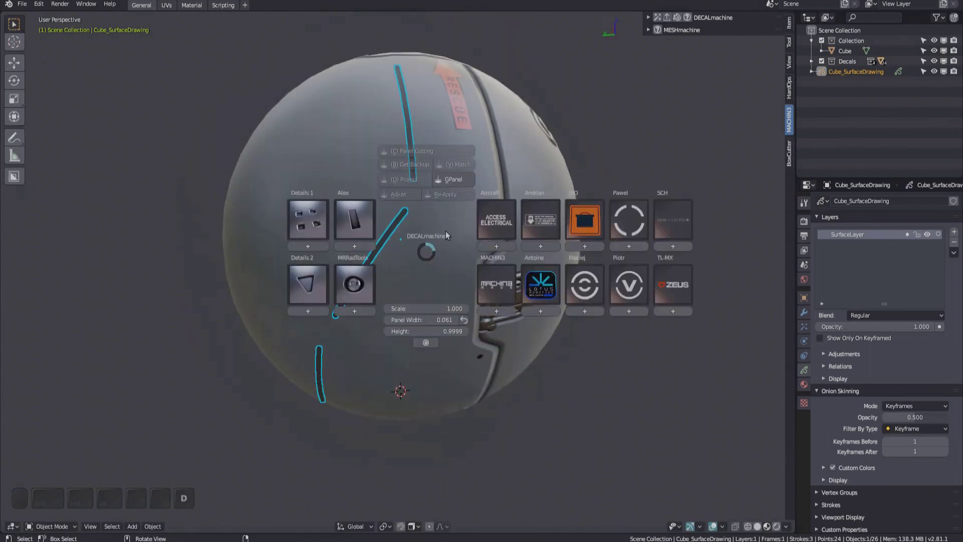
left_click(446, 230, "shift")
mouse_move(379, 260)
middle_mouse_down()
mouse_move(396, 201)
mouse_move(371, 295)
middle_mouse_up()
middle_click_drag(372, 295, 373, 274, "ctrl")
middle_click_drag(373, 273, 376, 306)
- Use Adjust Decal to change the panel type to Example Panels_011 and adjust its width, and deselect it
key("d")
key("a")
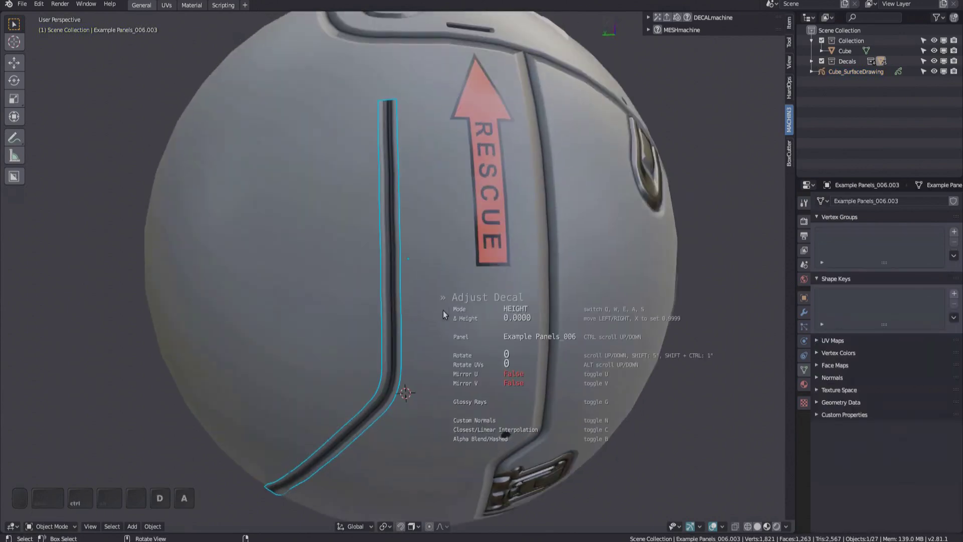
scroll(443, 311, "down", 4, "ctrl")
scroll(443, 311, "down", 1, "ctrl")
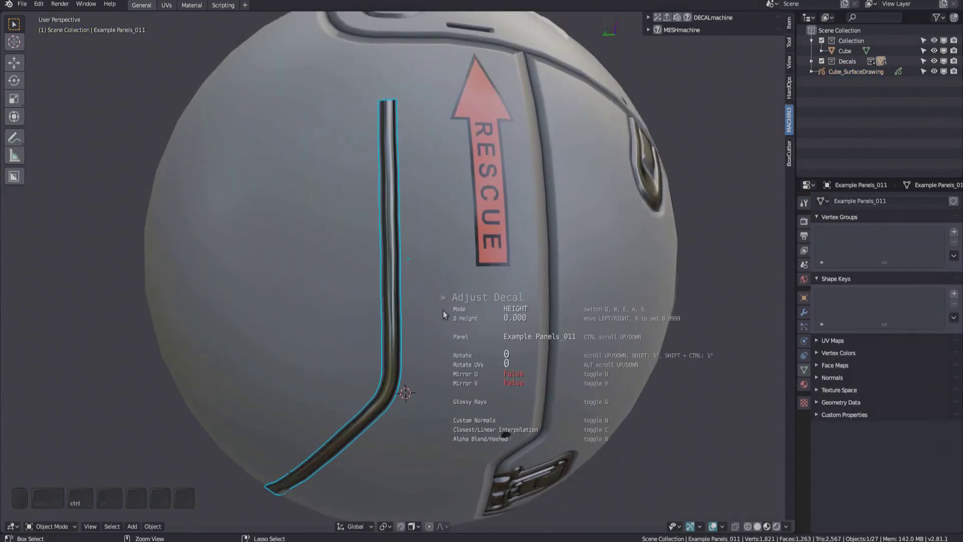
left_click(443, 311)
key("d")
key("a")
key("w")
left_click(478, 312)
key("alt+a")
- Select the Cube_SurfaceDrawing object, enter Draw Mode and add a new layer for further strokes
middle_click_drag(478, 312, 476, 371)
middle_click_drag(476, 371, 532, 251)
middle_click_drag(532, 250, 407, 317)
middle_click_drag(408, 317, 405, 306)
left_click(430, 299)
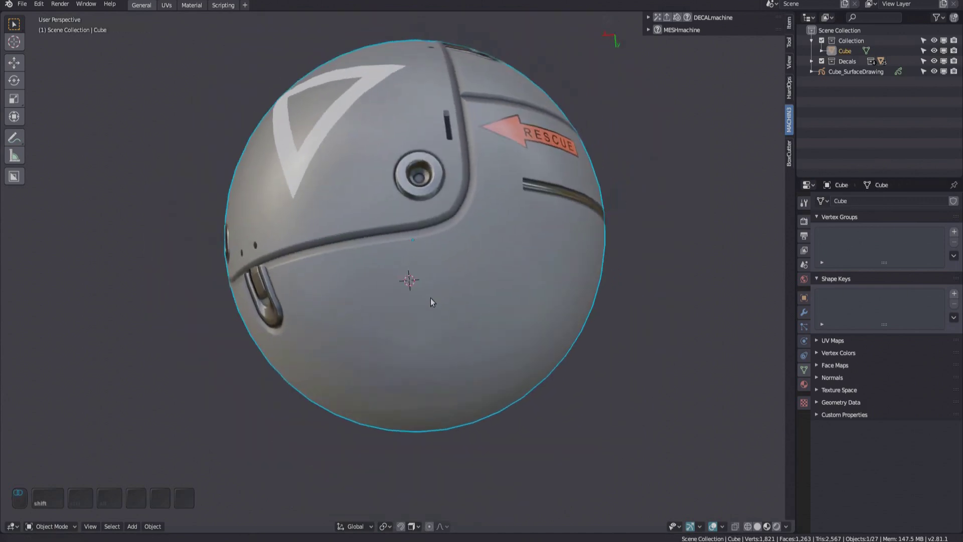
left_click(847, 71)
middle_click_drag(556, 295, 536, 298)
middle_click_drag(535, 298, 529, 310, "shift")
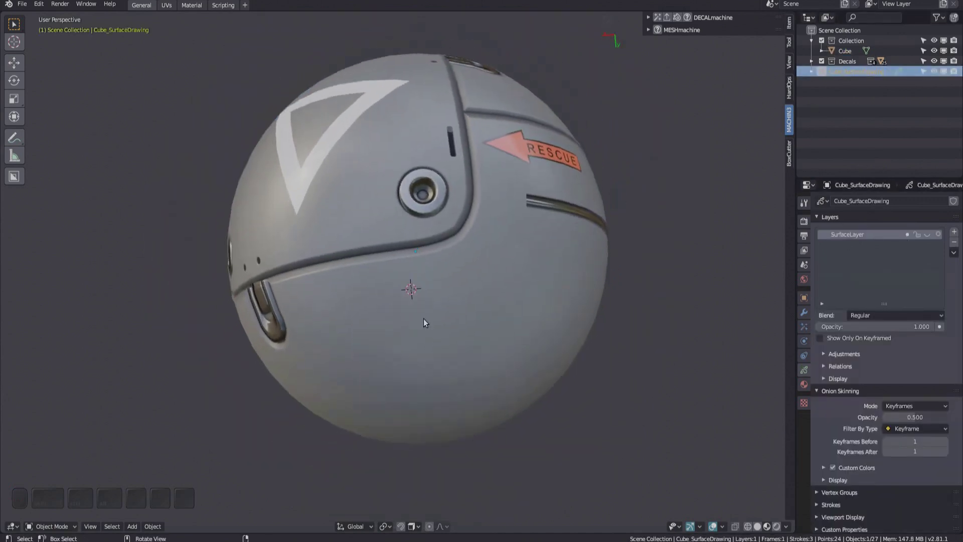
key("Tab")
left_click(314, 282)
- Draw three separate straight lines in a zigzag from below the curved top seam down across the empty side of the sphere
middle_click_drag(318, 279, 335, 293)
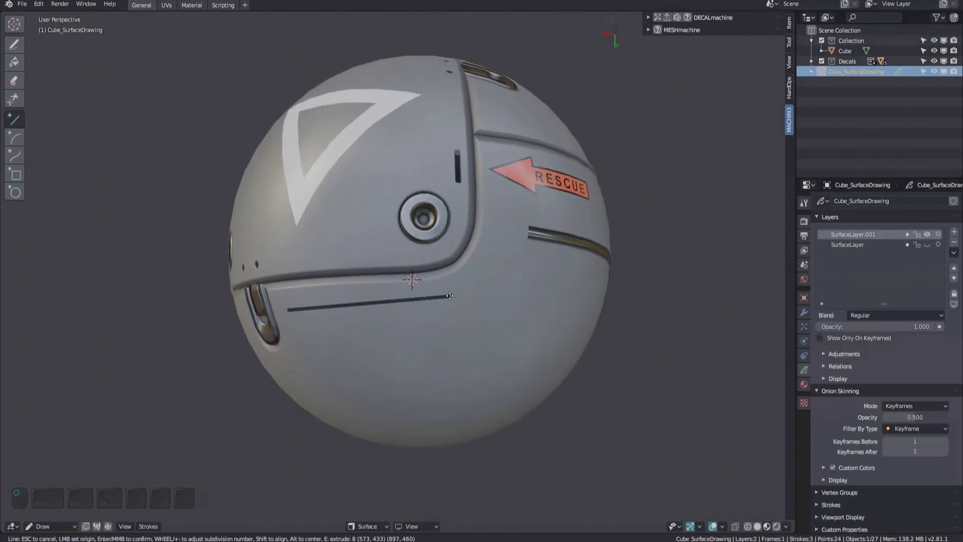
key("Return")
middle_click_drag(453, 297, 413, 234)
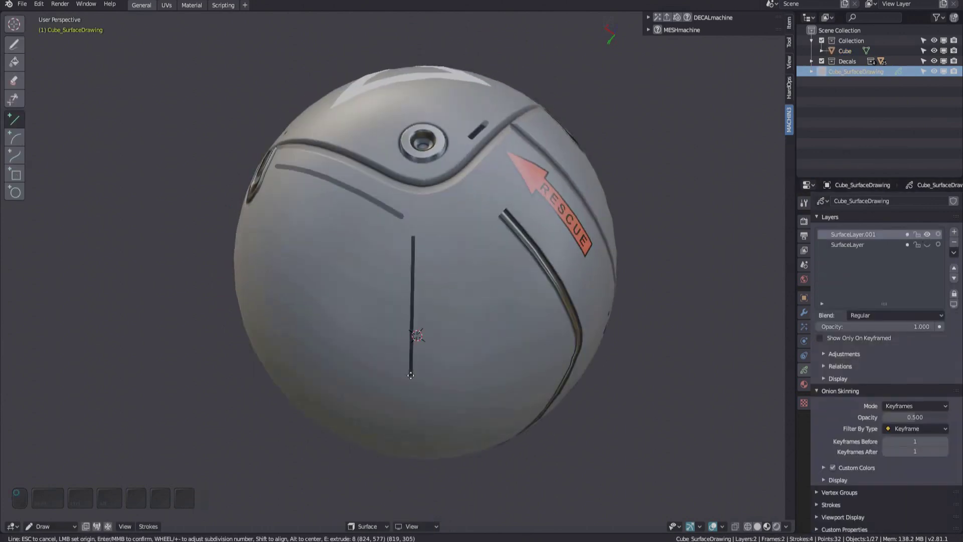
key("Return")
mouse_move(410, 375)
middle_mouse_down()
mouse_move(399, 320)
mouse_move(300, 247)
middle_mouse_up()
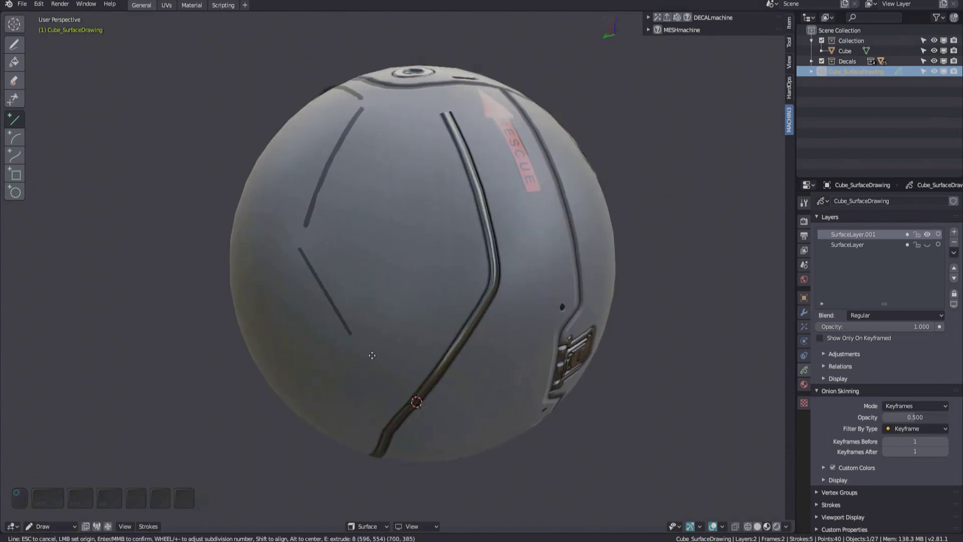
key("Return")
middle_click_drag(383, 370, 432, 378)
- Adjust the new zigzag strokes with the push brush in Sculpt Mode, and return to Object Mode
key("Tab")
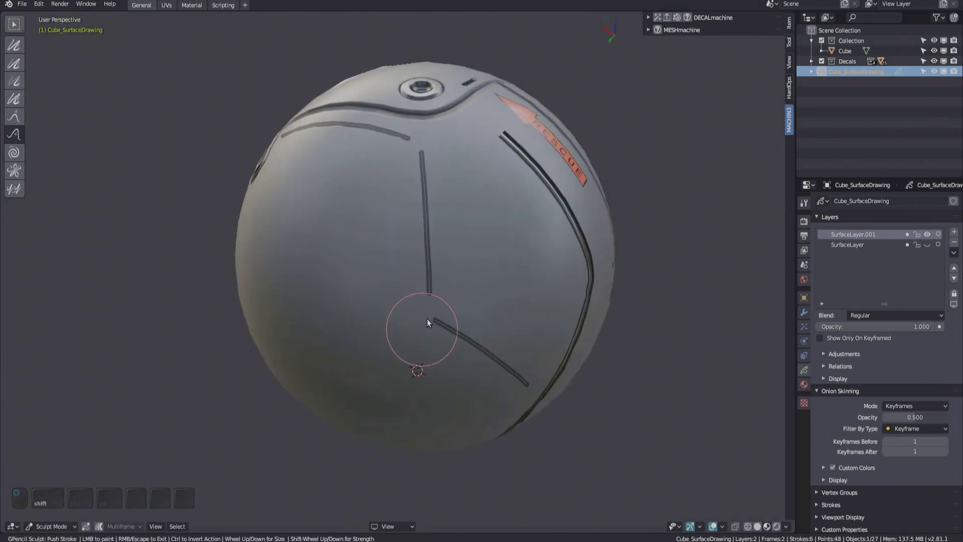
middle_click_drag(422, 318, 428, 353)
middle_click_drag(428, 266, 386, 302)
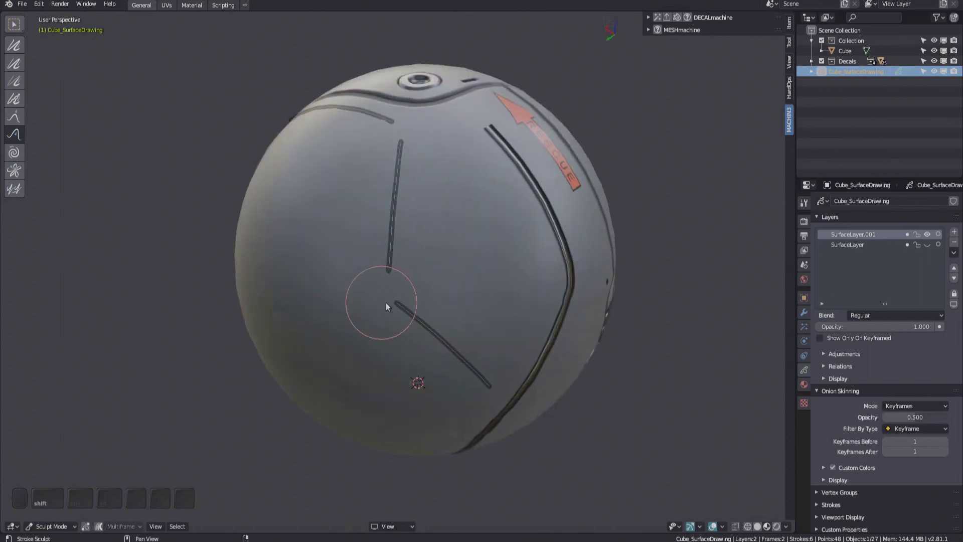
middle_click_drag(389, 221, 410, 233)
- Convert the zigzag strokes into a connected panel decal with GPanel, and deselect everything
key("d")
left_click(529, 213)
key("a")
mouse_move(460, 290)
middle_mouse_down()
mouse_move(485, 350)
mouse_move(403, 282)
mouse_move(416, 287)
mouse_move(387, 254)
mouse_move(325, 310)
mouse_move(581, 284)
middle_mouse_up()
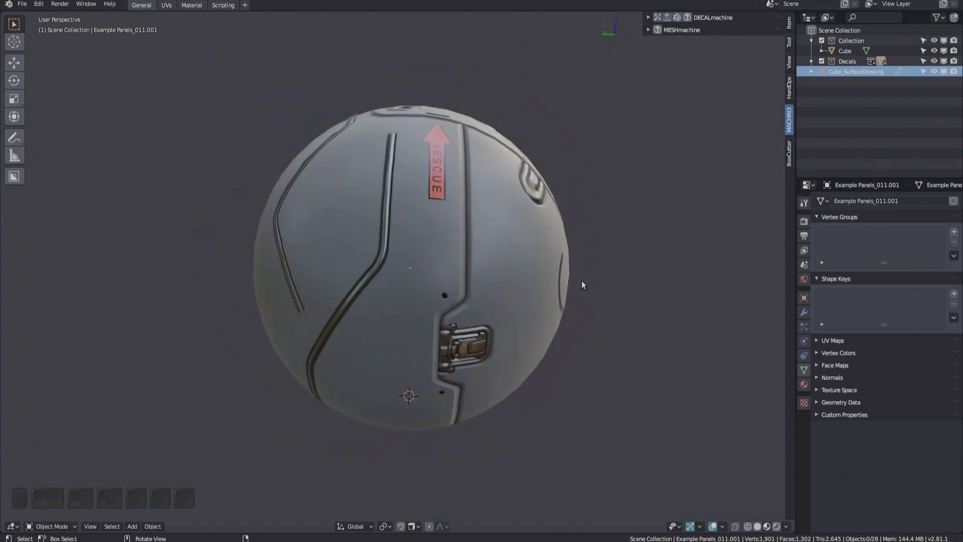
- Select the Cube sphere and move it away from the 3D cursor along with its decals
left_click(849, 75)
middle_click_drag(375, 271, 450, 296)
key("alt+a")
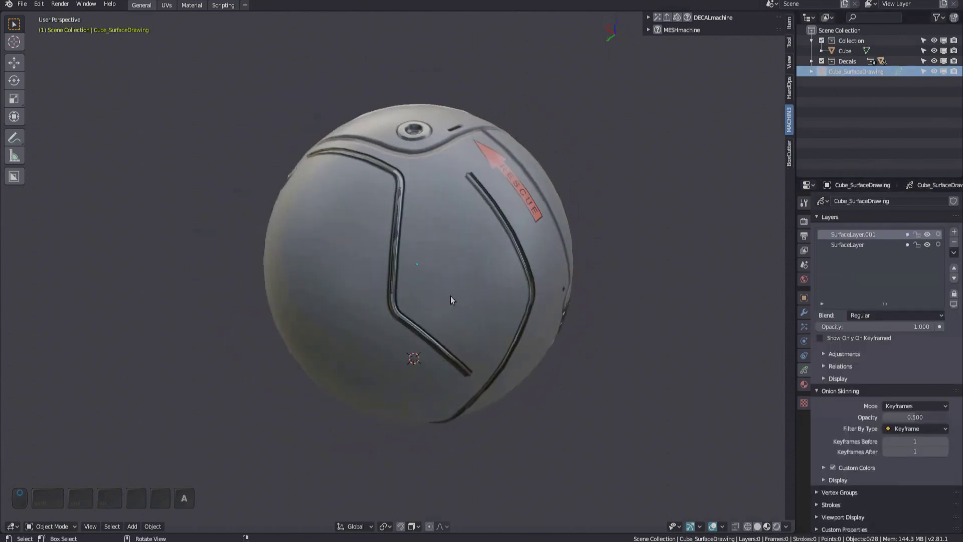
left_click(451, 296)
key("g")
left_click(236, 226)
middle_click_drag(236, 226, 393, 248, "shift")
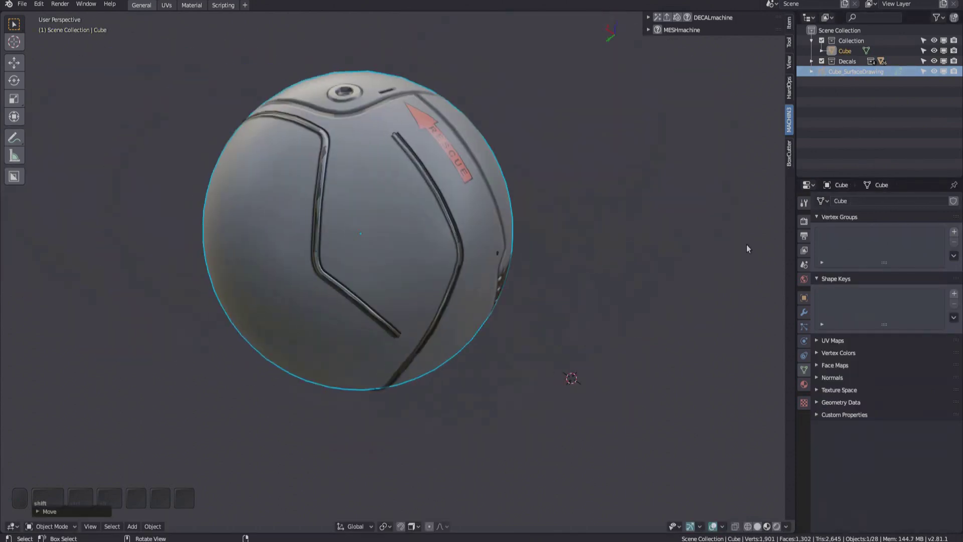
- Move the Cube sphere back toward its original place near the 3D cursor, and deselect everything
left_click(837, 73)
left_click(367, 251)
key("g")
left_click(561, 247)
middle_click_drag(562, 247, 488, 309, "shift")
left_click(828, 73)
left_click(542, 274)
scroll(488, 309, "up", 1)
key("alt+a")
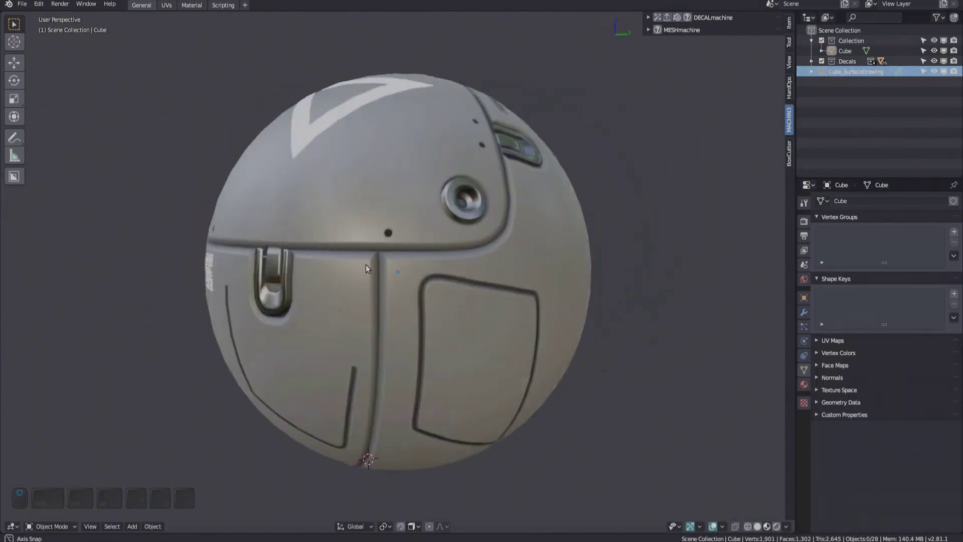